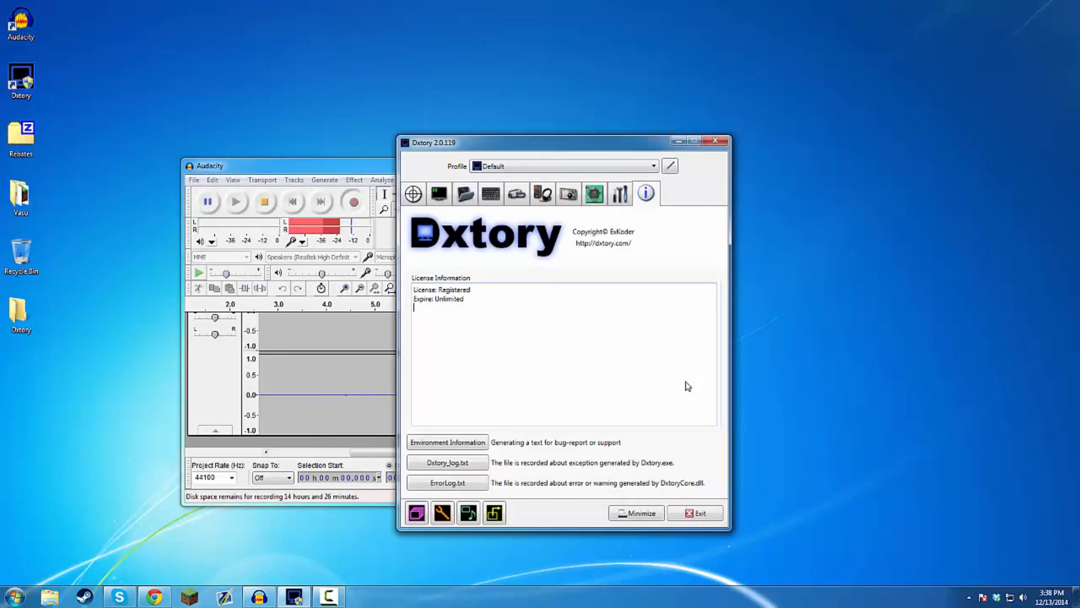
Arrange the Dxtory and Audacity windows side by side and bring the recording audio track into view.
{"action": "mouse_move", "coordinate": [563, 142]}
{"action": "left_mouse_down"}
{"action": "mouse_move", "coordinate": [759, 164]}
{"action": "mouse_move", "coordinate": [808, 140]}
{"action": "mouse_move", "coordinate": [609, 146]}
{"action": "mouse_move", "coordinate": [590, 120]}
{"action": "mouse_move", "coordinate": [627, 120]}
{"action": "left_mouse_up"}
{"action": "left_click_drag", "start_coordinate": [378, 169], "coordinate": [382, 181]}
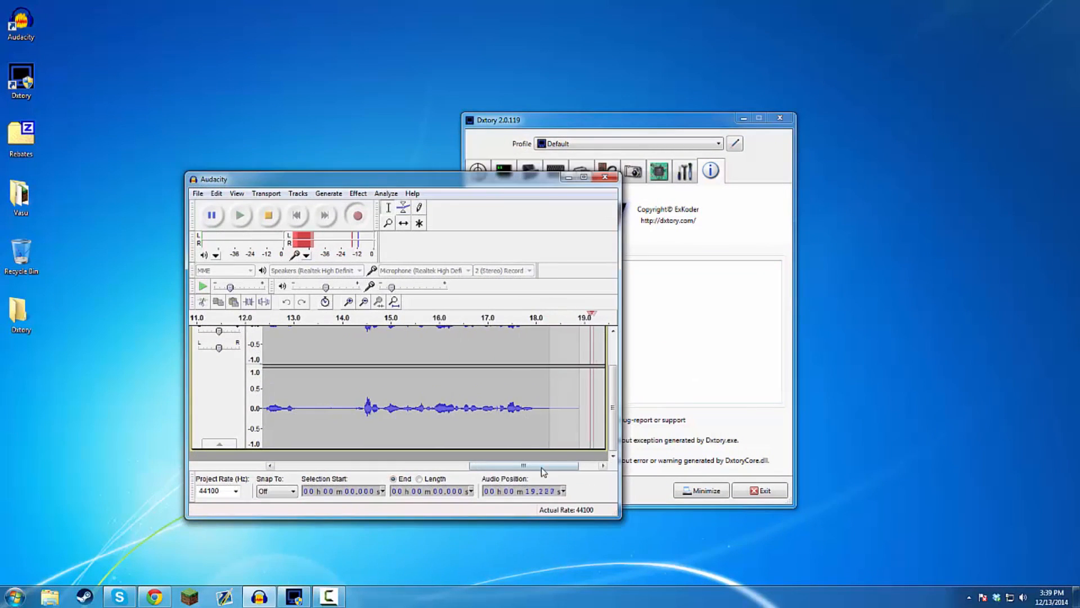
{"action": "left_click_drag", "start_coordinate": [550, 466], "coordinate": [366, 457]}
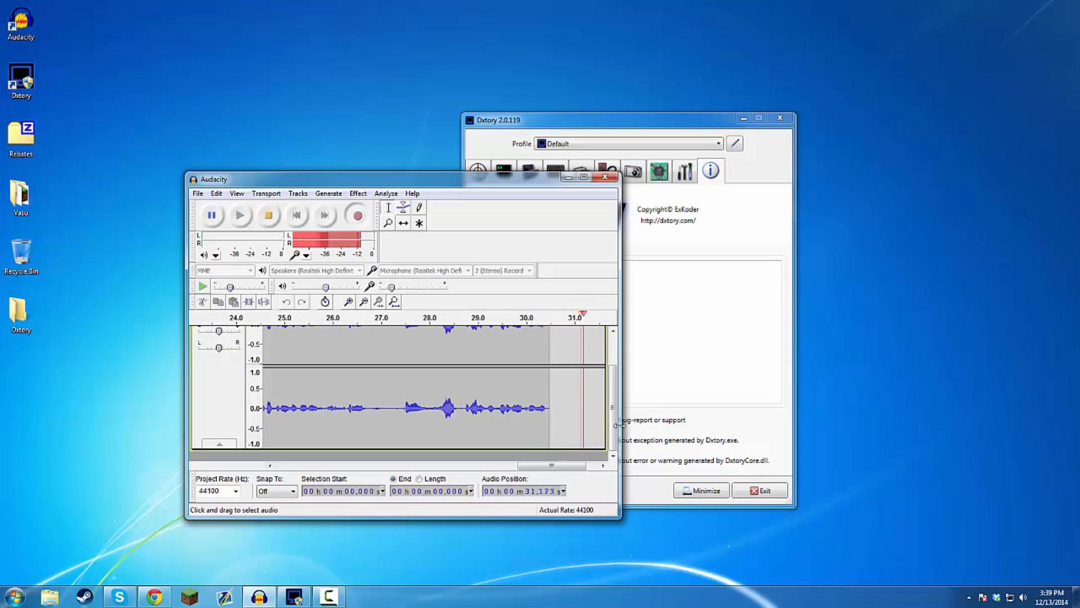
{"action": "left_click_drag", "start_coordinate": [614, 406], "coordinate": [616, 381]}
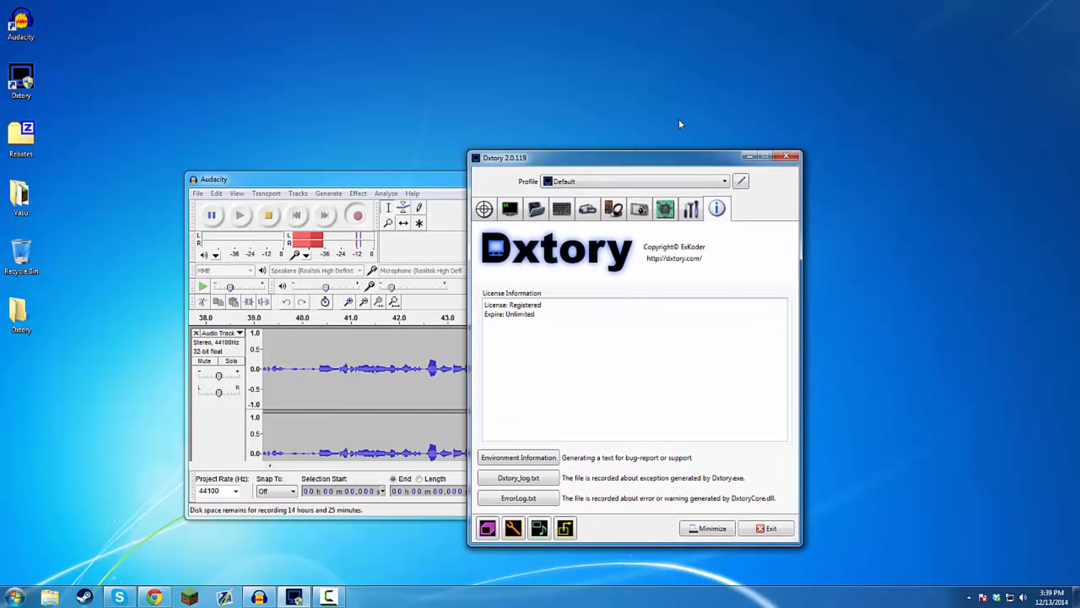
Review Dxtory's license information, target process, overlay and folder settings.
{"action": "left_click", "coordinate": [510, 208]}
{"action": "left_click", "coordinate": [717, 209]}
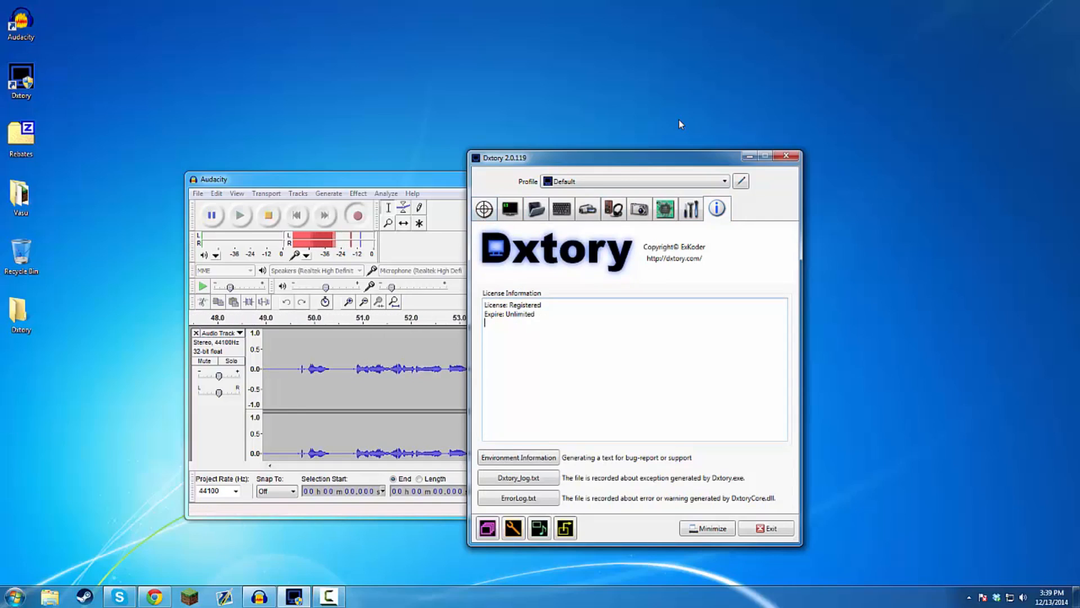
{"action": "left_click", "coordinate": [484, 208]}
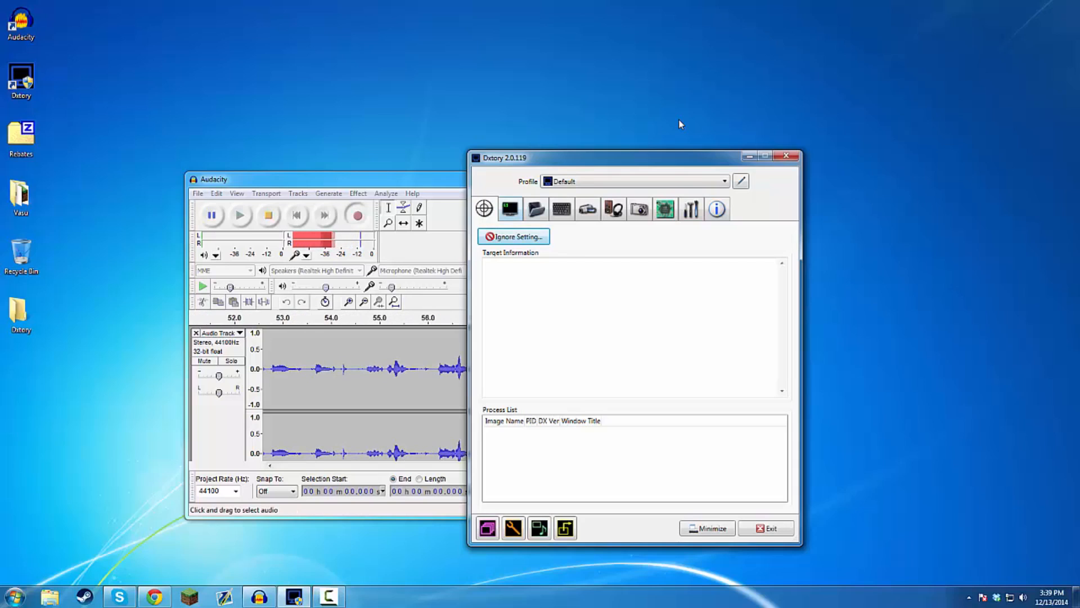
{"action": "left_click", "coordinate": [510, 208]}
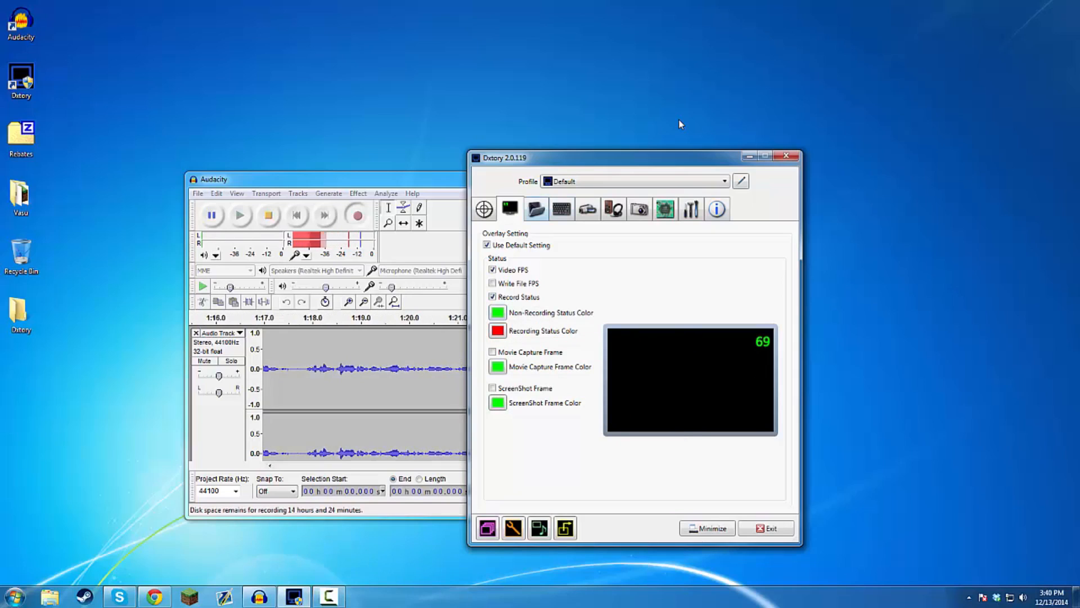
{"action": "key", "text": "Right"}
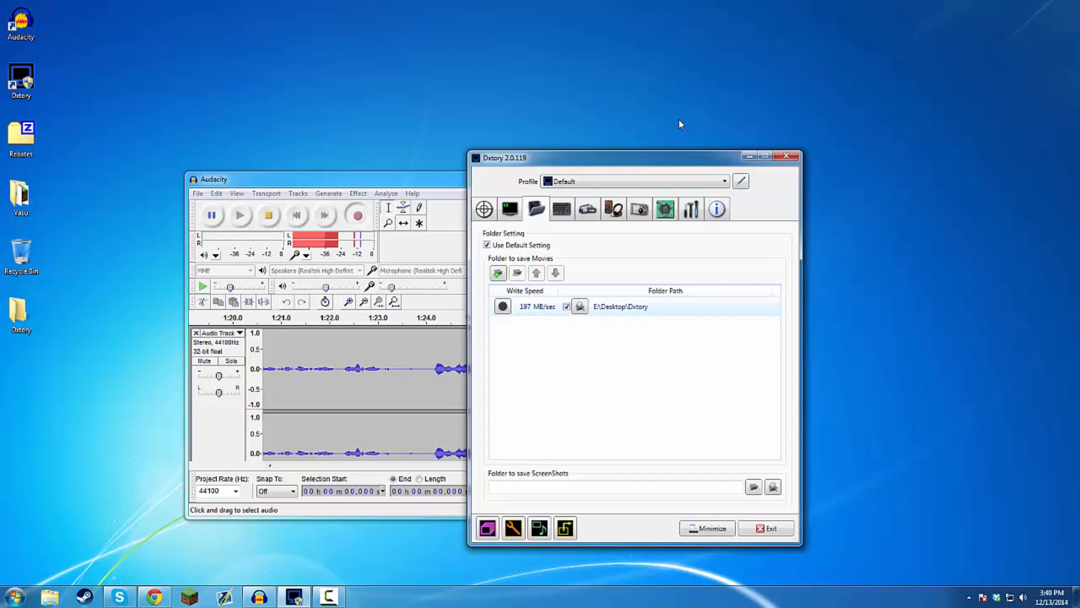
Browse to the Dxtory folder inside Desktop on Hard Drive (E:) to check the recording location, closing the file browser when done.
{"action": "left_click", "coordinate": [14, 597]}
{"action": "left_click", "coordinate": [170, 432]}
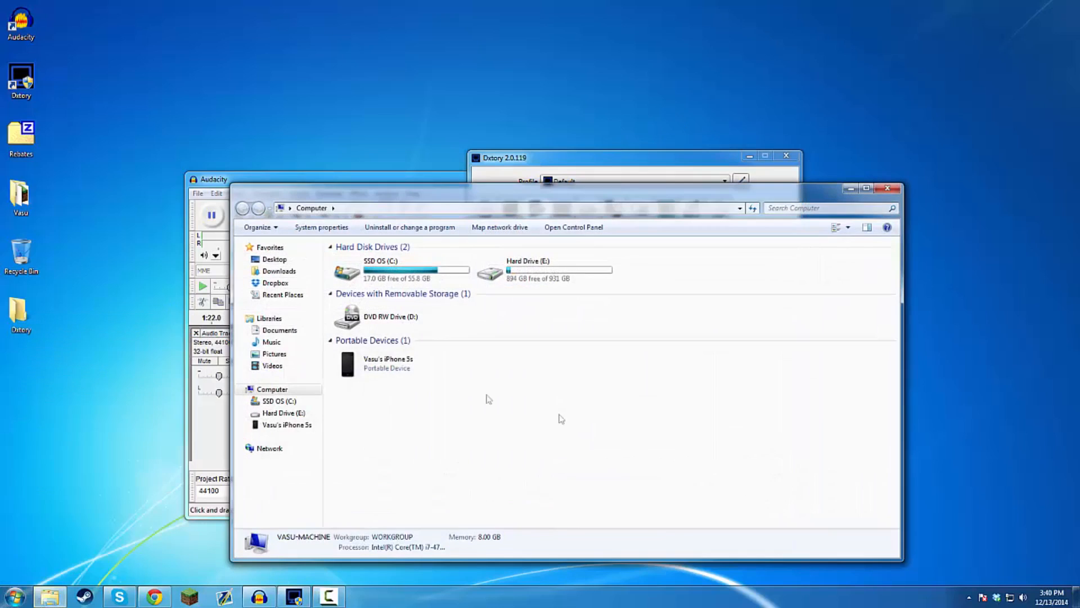
{"action": "left_click", "coordinate": [415, 270]}
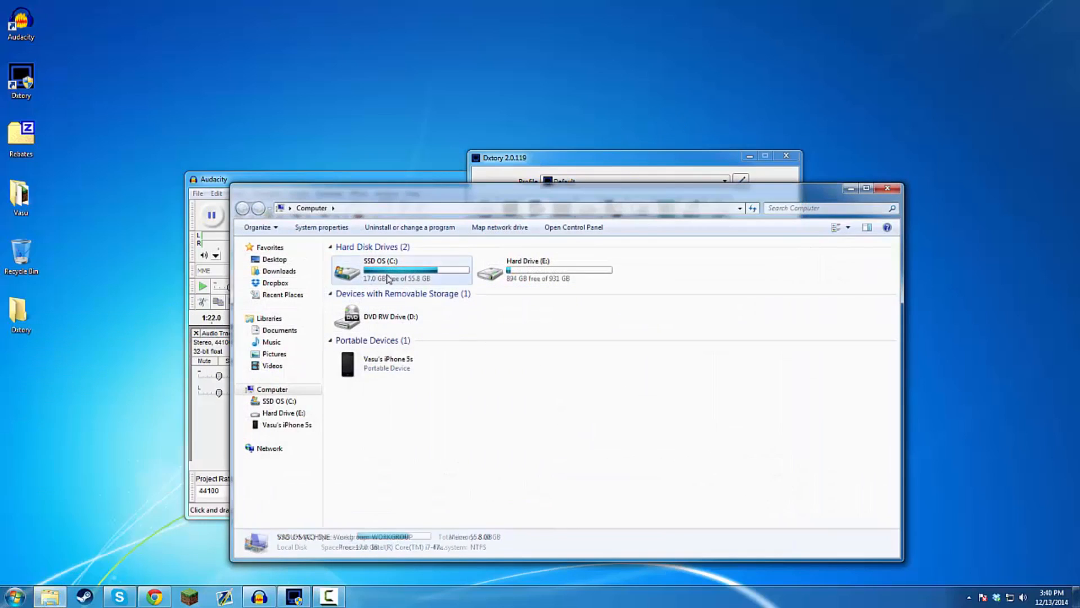
{"action": "double_click", "coordinate": [557, 276]}
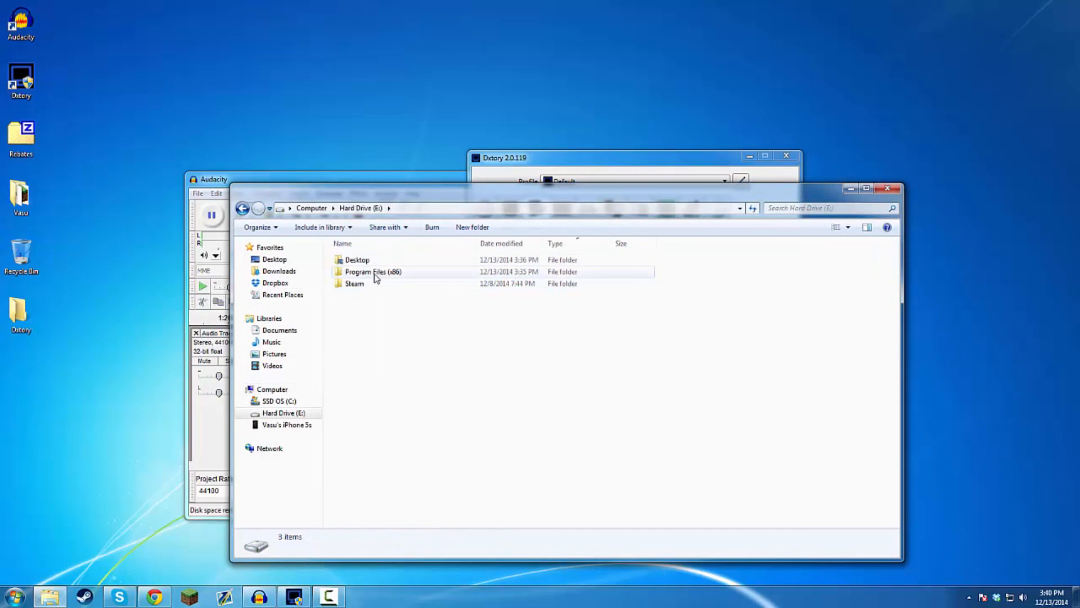
{"action": "double_click", "coordinate": [371, 260]}
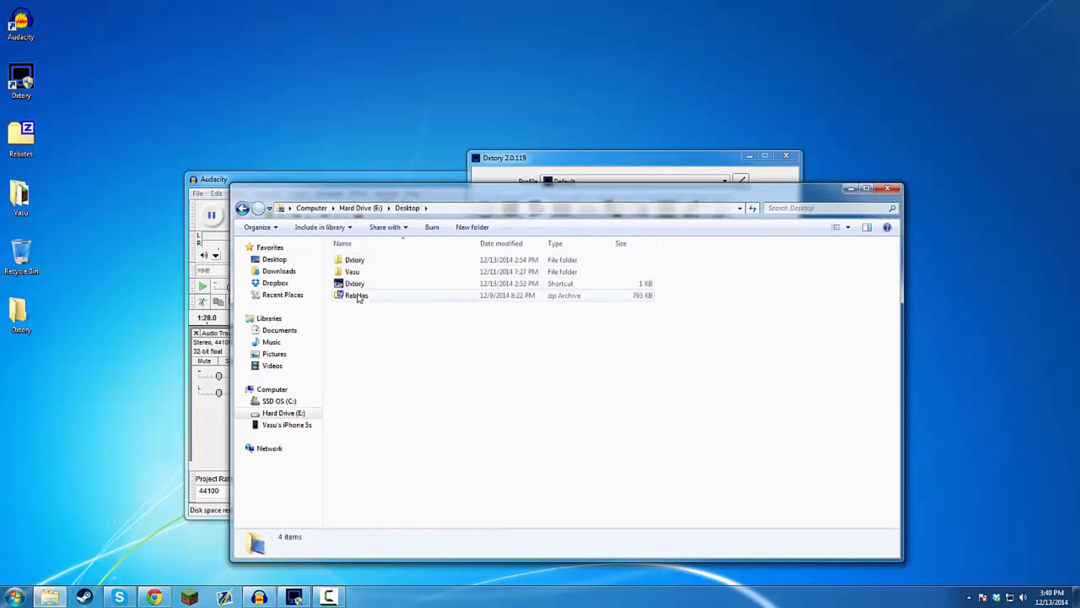
{"action": "double_click", "coordinate": [354, 259]}
{"action": "left_click", "coordinate": [888, 188]}
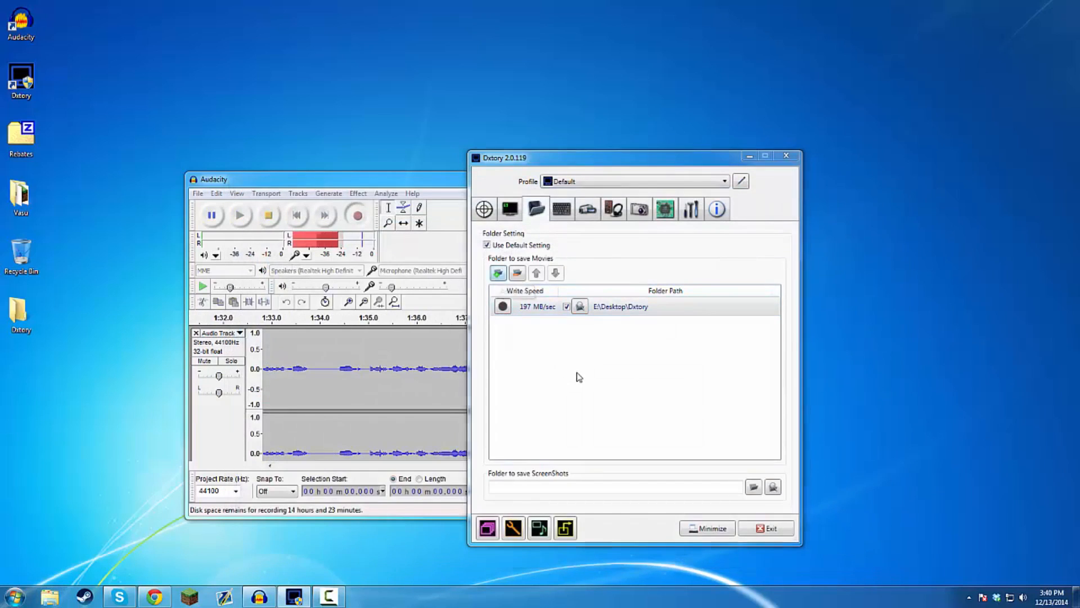
Set the desktop's Dxtory folder as the movie save location and benchmark its write speed with a 1000 MB write size.
{"action": "left_click", "coordinate": [498, 273]}
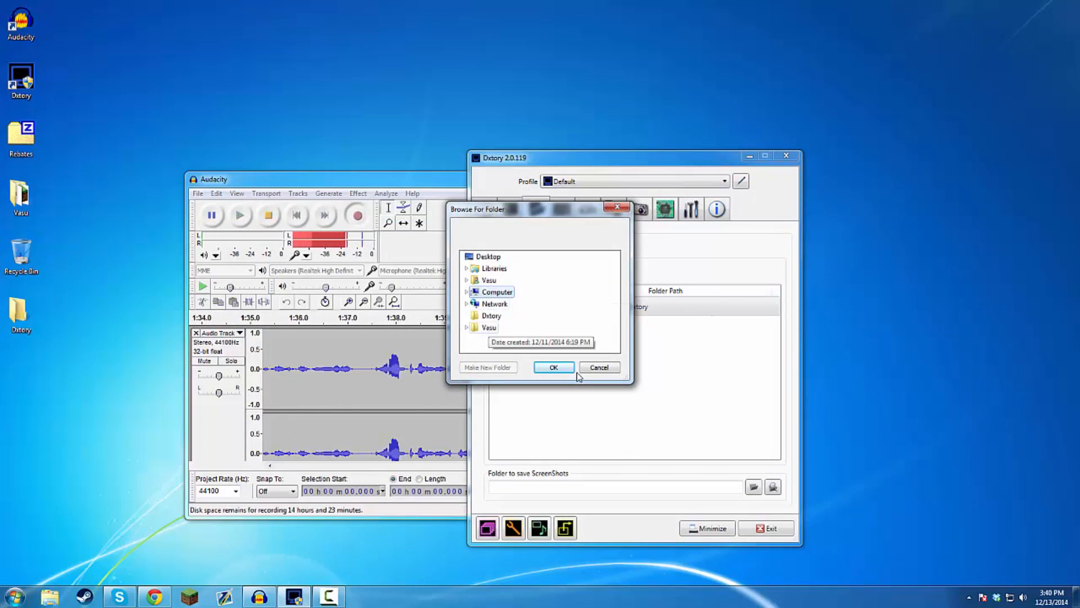
{"action": "left_click", "coordinate": [491, 316]}
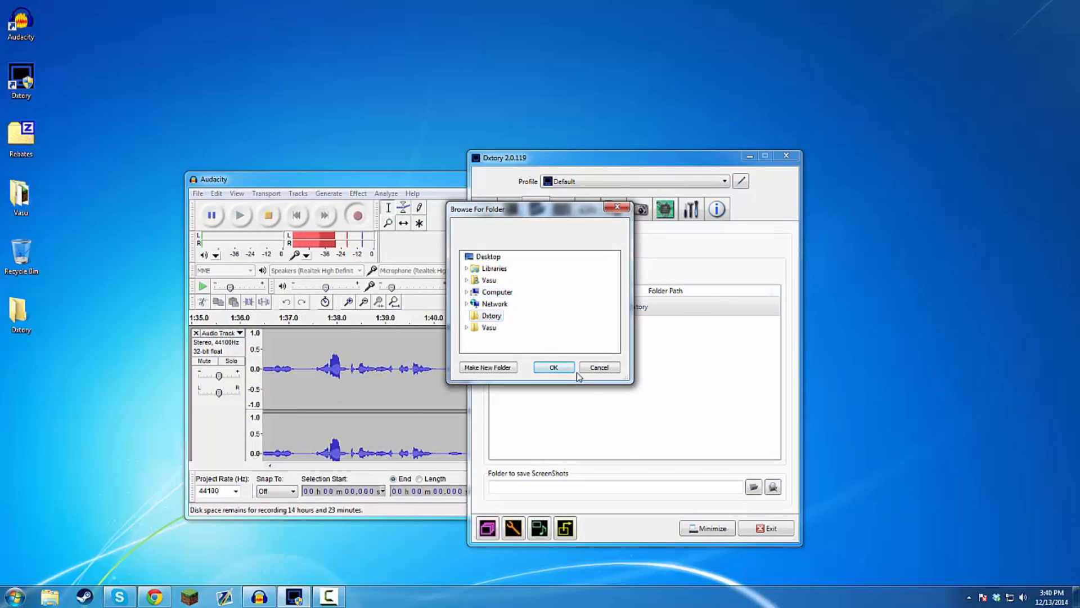
{"action": "left_click", "coordinate": [554, 367]}
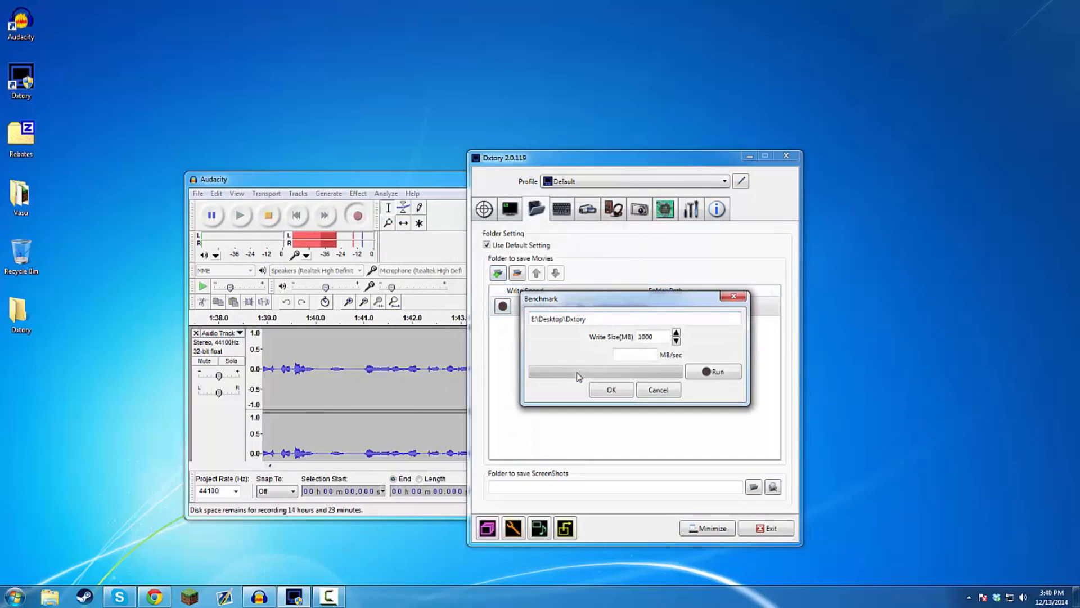
{"action": "left_click", "coordinate": [714, 372]}
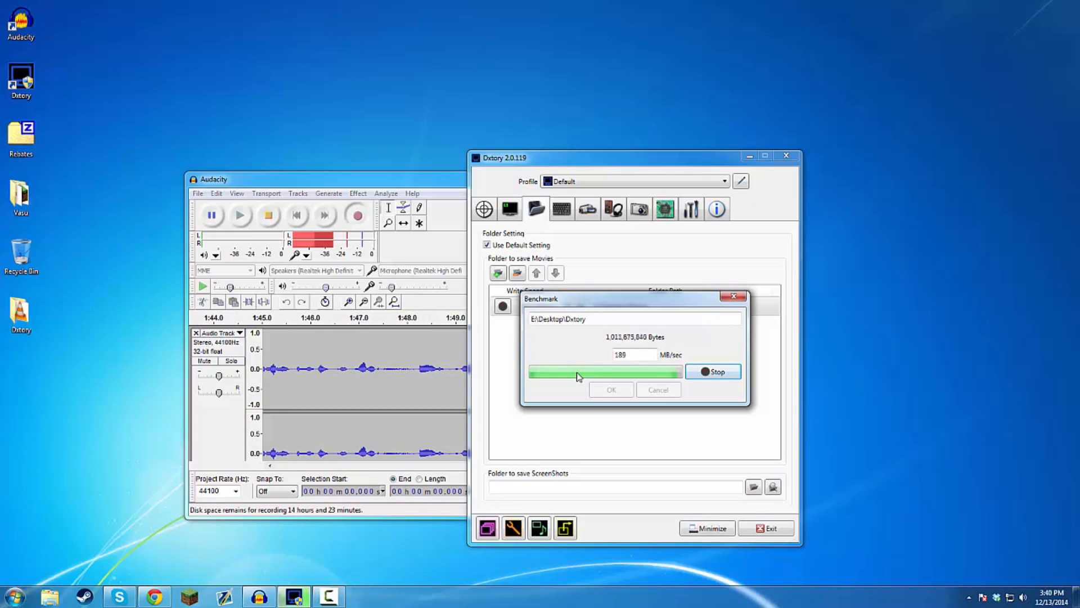
{"action": "key", "text": "Return"}
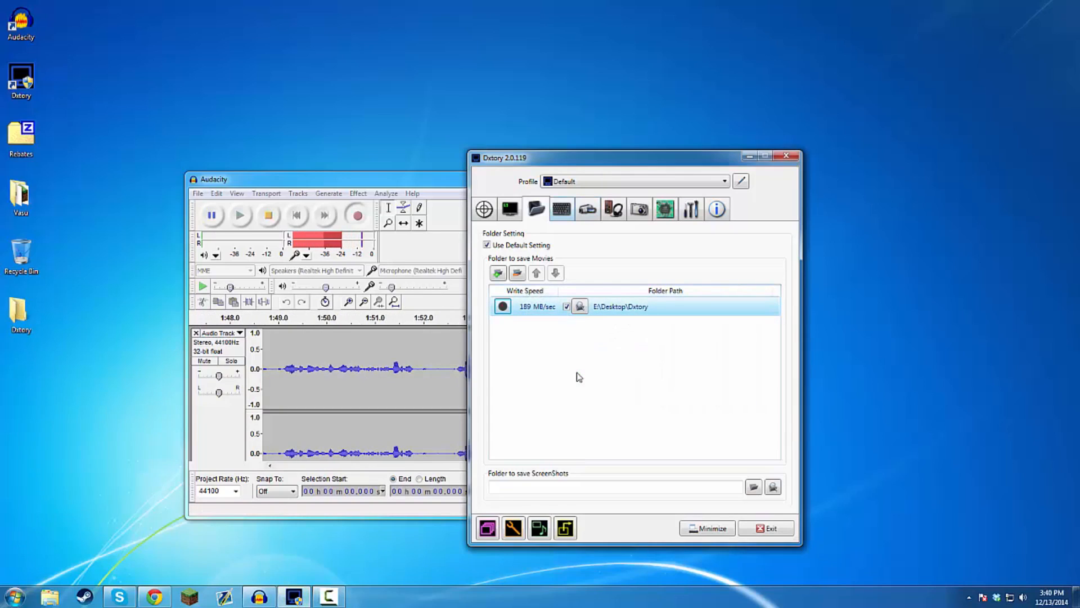
Review the hotkey assignments and set the movie frame rate to 30 fps.
{"action": "left_click", "coordinate": [561, 210]}
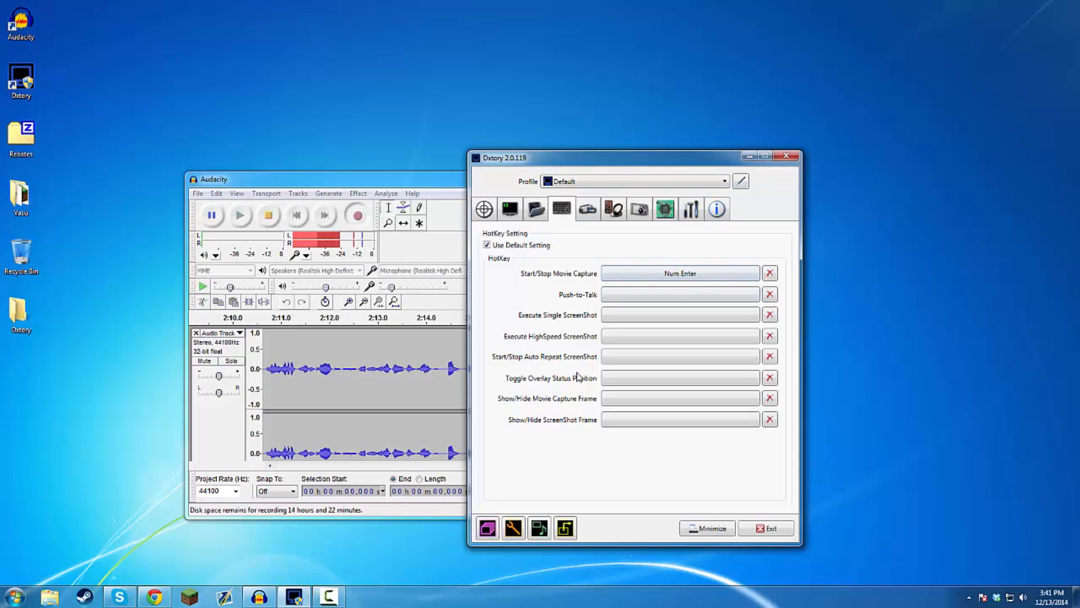
{"action": "key", "text": "ctrl+Tab"}
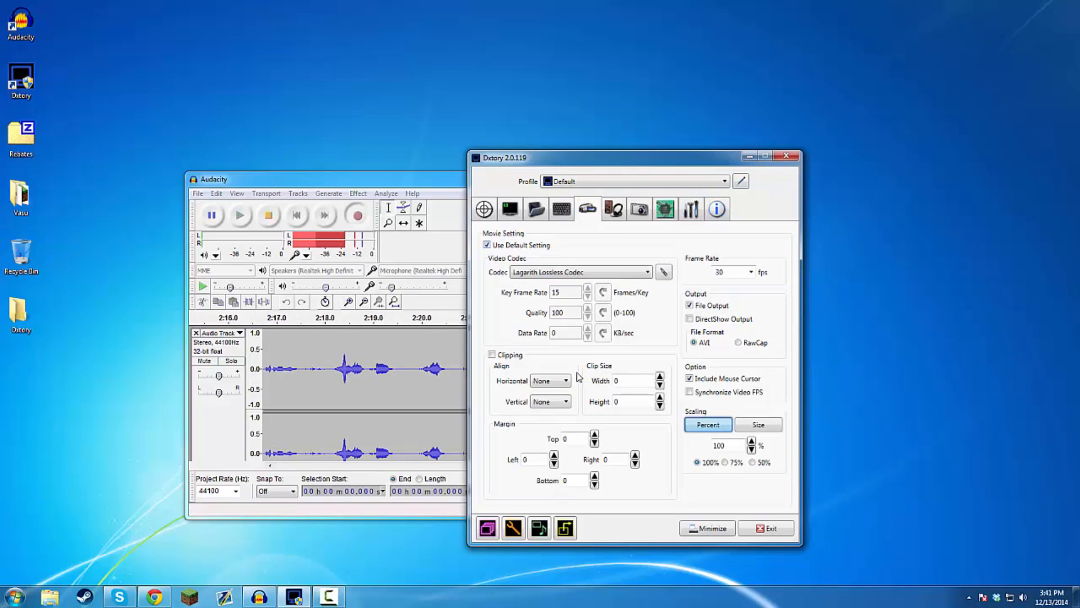
{"action": "left_click", "coordinate": [751, 273]}
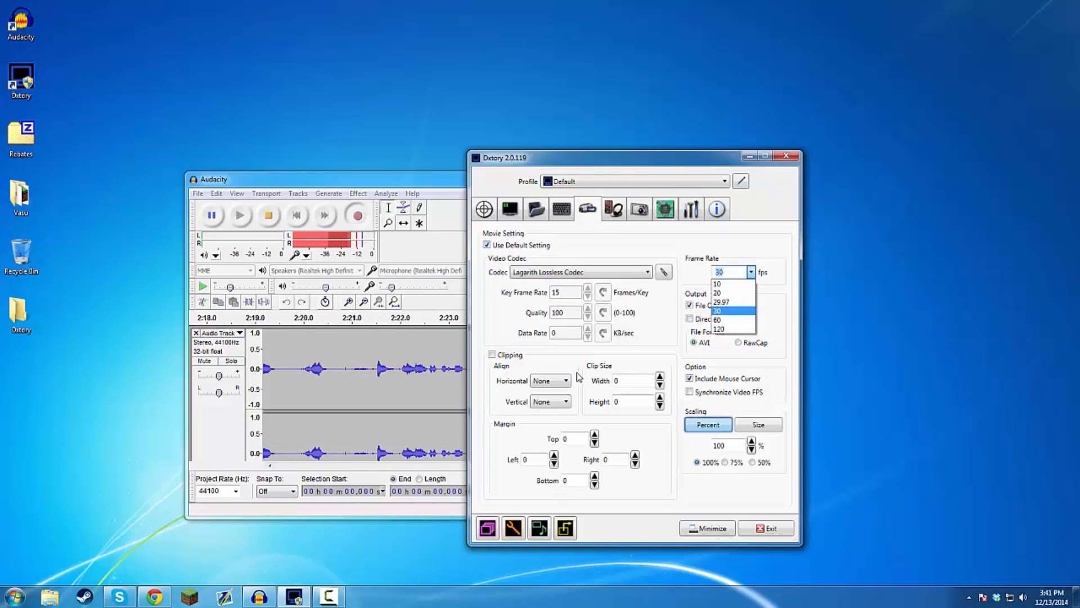
{"action": "left_click", "coordinate": [732, 311]}
{"action": "left_click", "coordinate": [751, 272]}
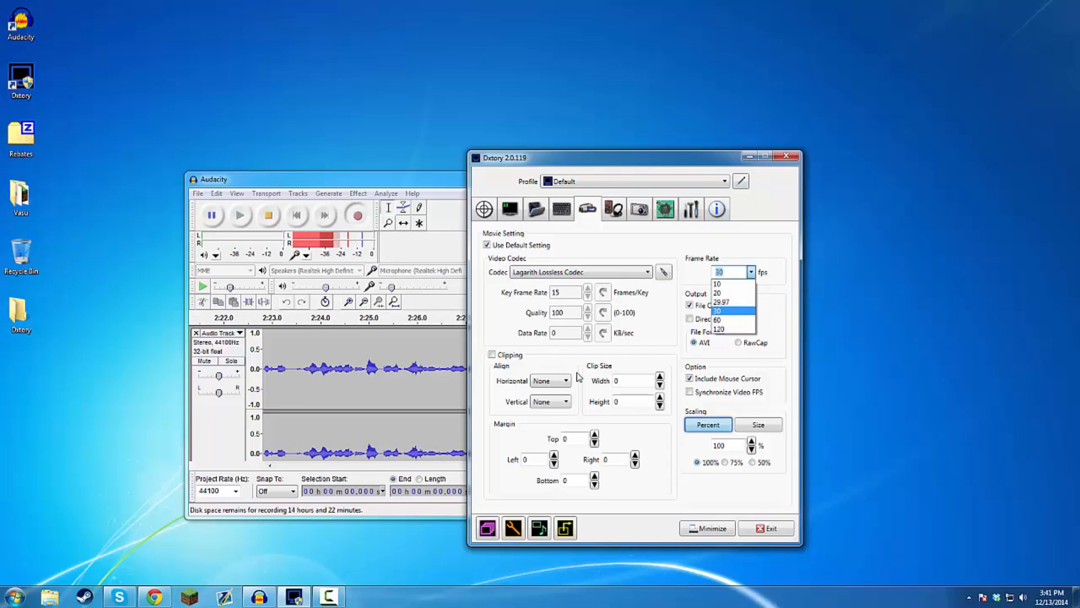
{"action": "left_click", "coordinate": [579, 377]}
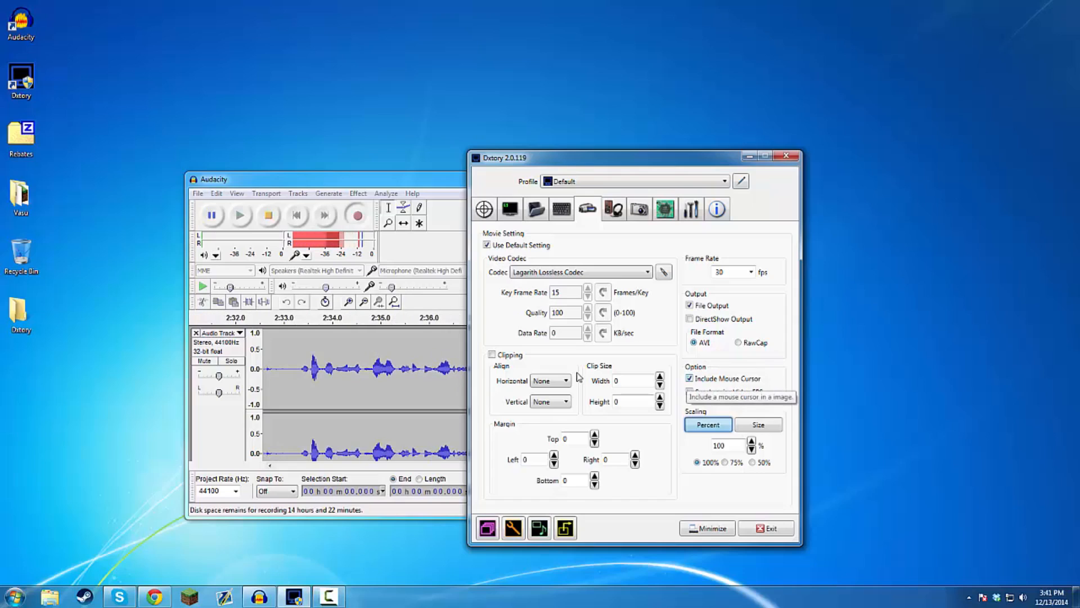
Keep the mouse cursor included in the movie and select Lagarith Lossless Codec as the video codec.
{"action": "left_click", "coordinate": [690, 379]}
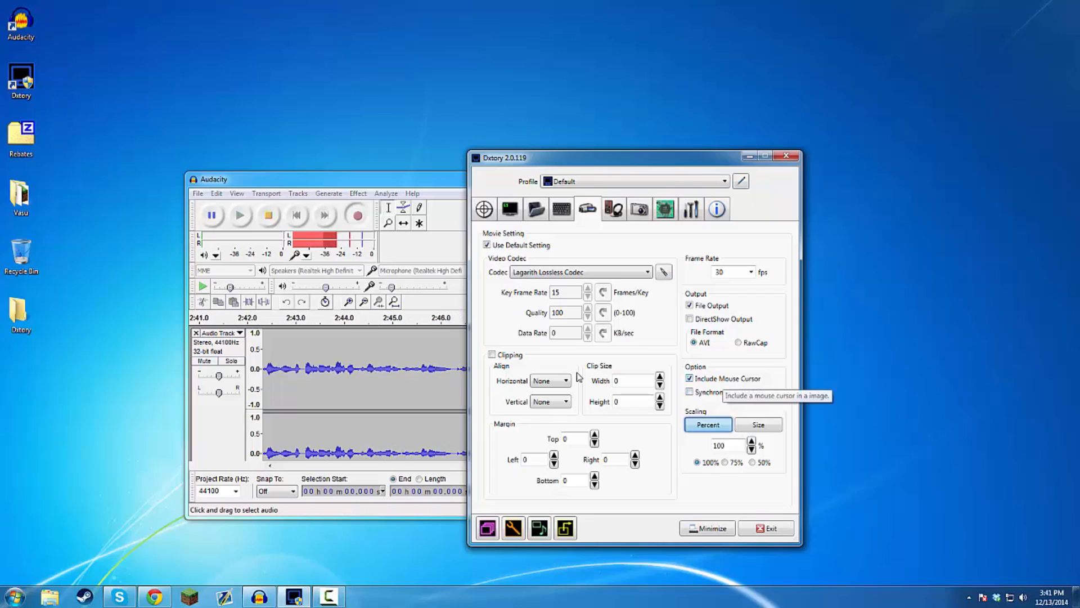
{"action": "left_click", "coordinate": [690, 379]}
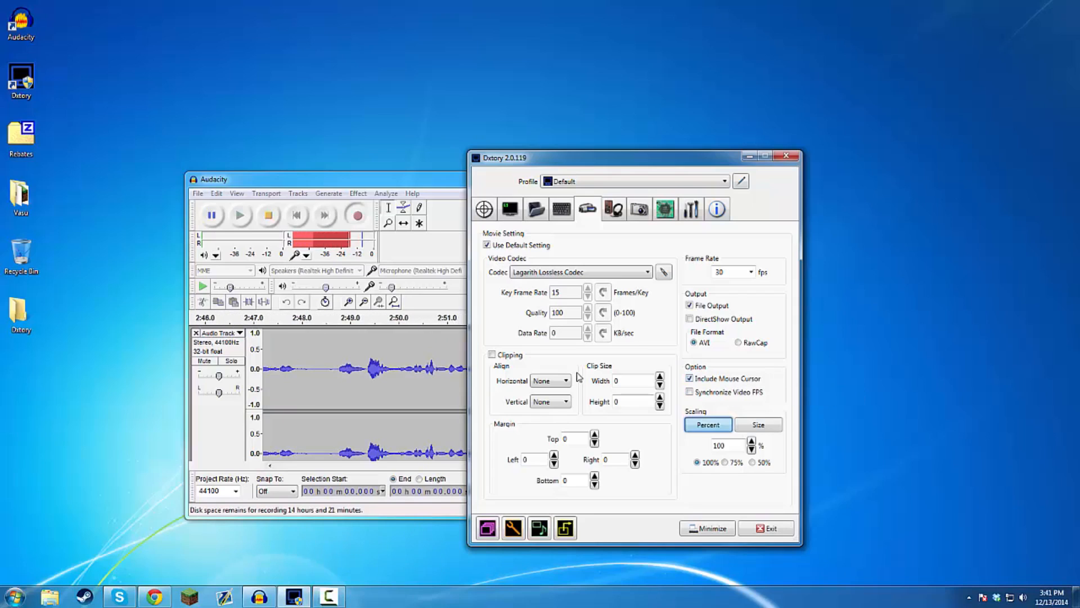
{"action": "key", "text": "Tab"}
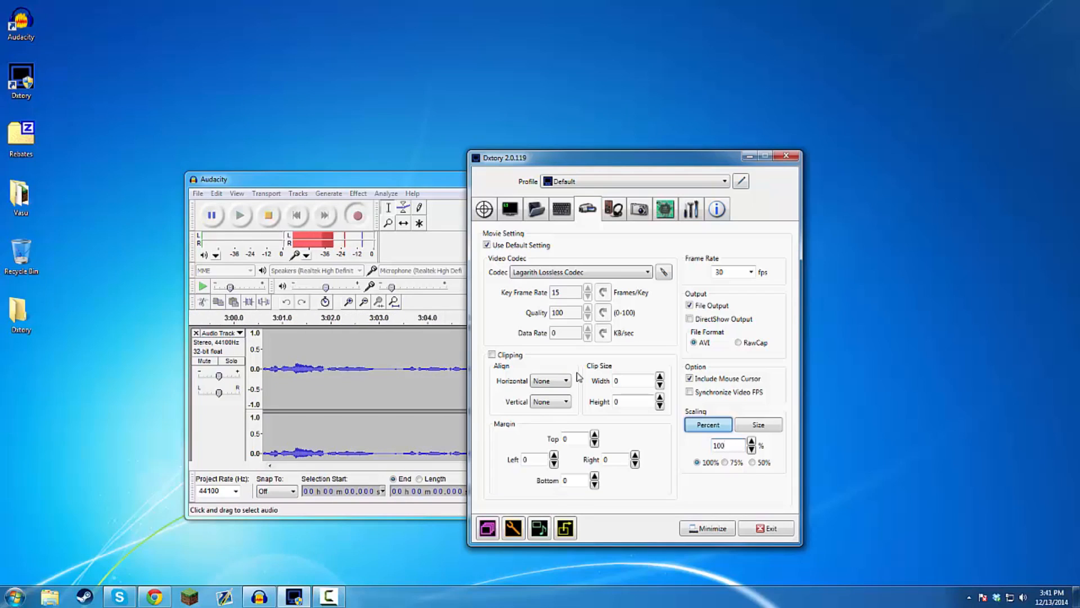
{"action": "left_click", "coordinate": [581, 273]}
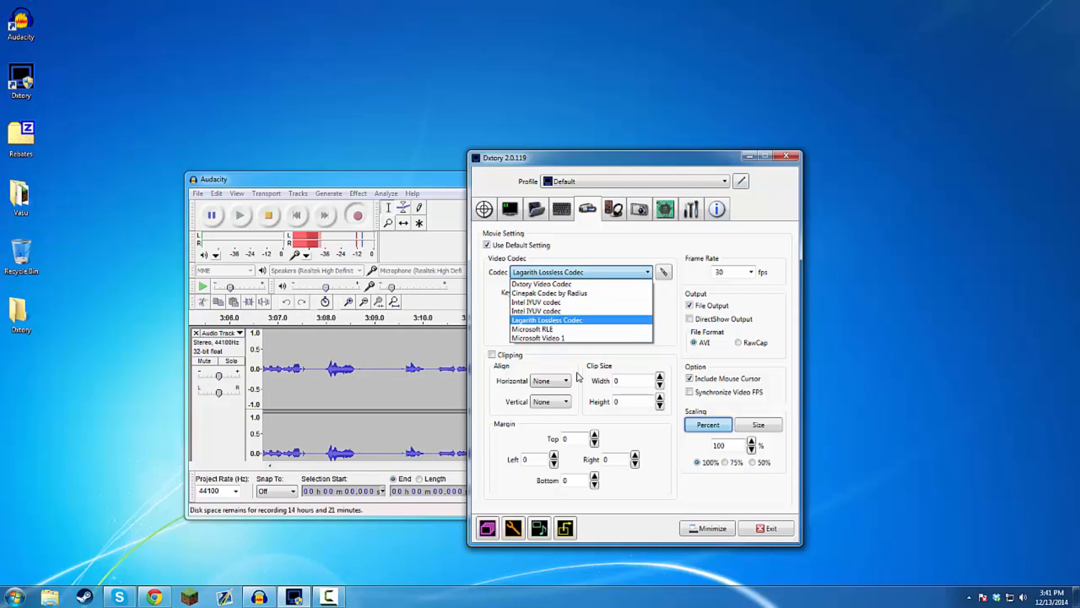
{"action": "left_click", "coordinate": [577, 320]}
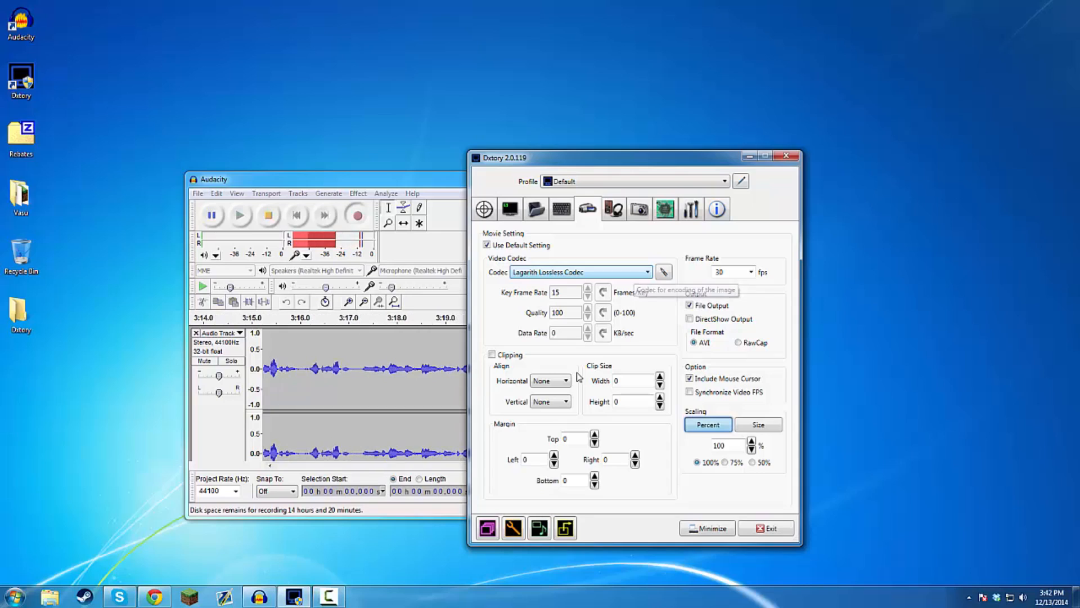
{"action": "left_click", "coordinate": [635, 272]}
{"action": "left_click", "coordinate": [635, 273]}
{"action": "left_click", "coordinate": [635, 272]}
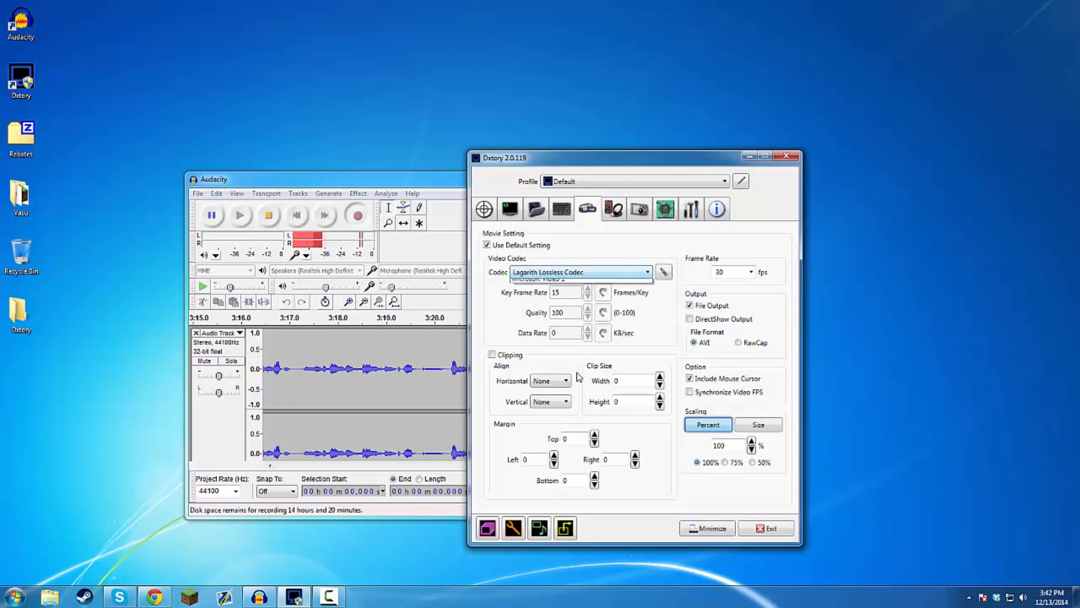
{"action": "left_click", "coordinate": [634, 272]}
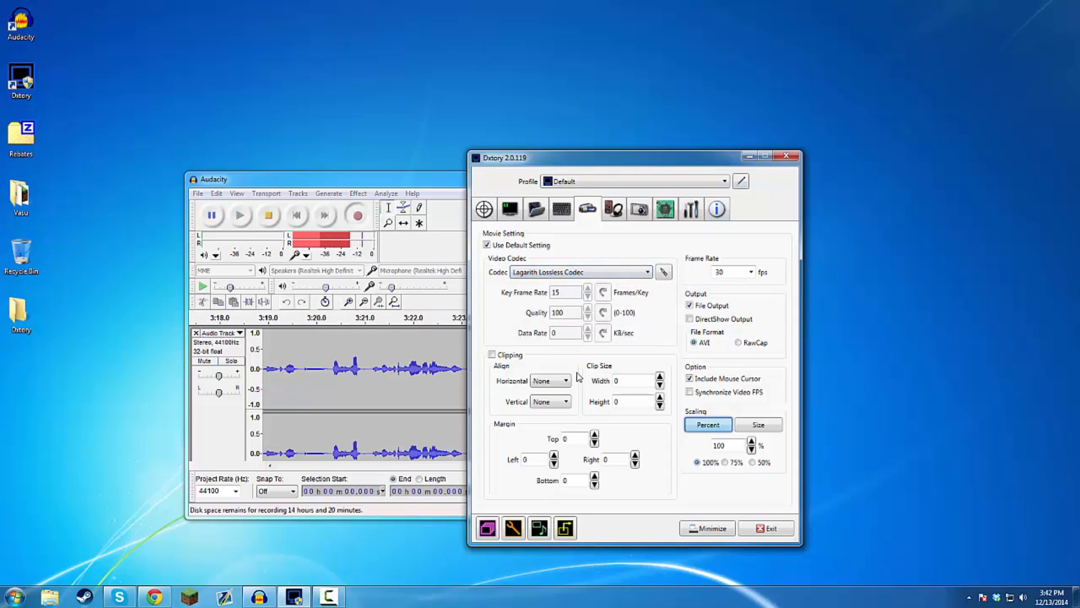
Configure the Lagarith codec to use RGB (Default) mode with multithreading enabled.
{"action": "left_click", "coordinate": [664, 273]}
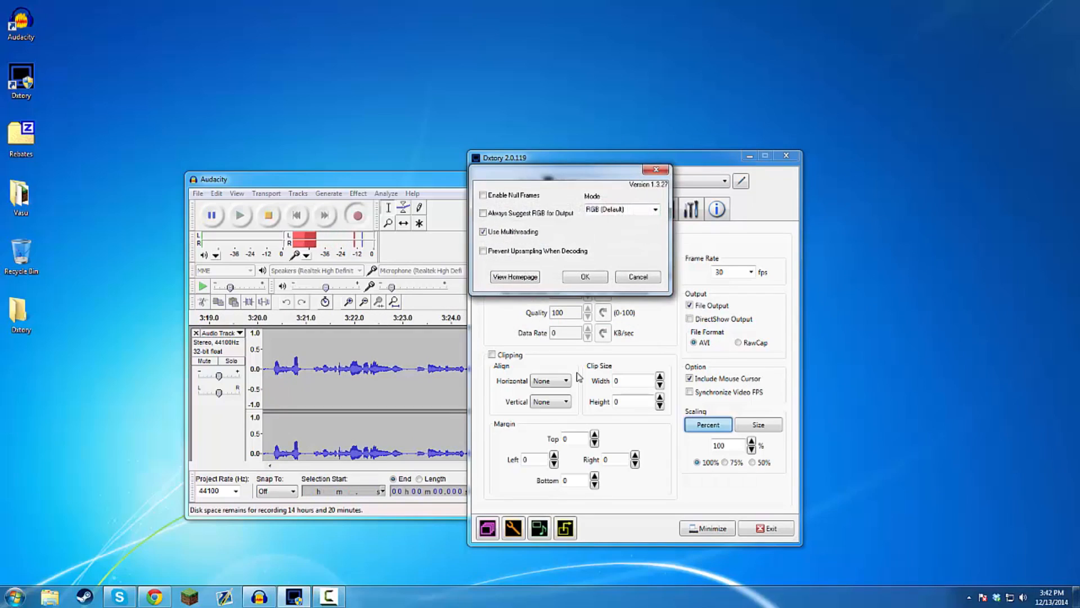
{"action": "left_click_drag", "start_coordinate": [571, 170], "coordinate": [550, 319]}
{"action": "left_click", "coordinate": [664, 272]}
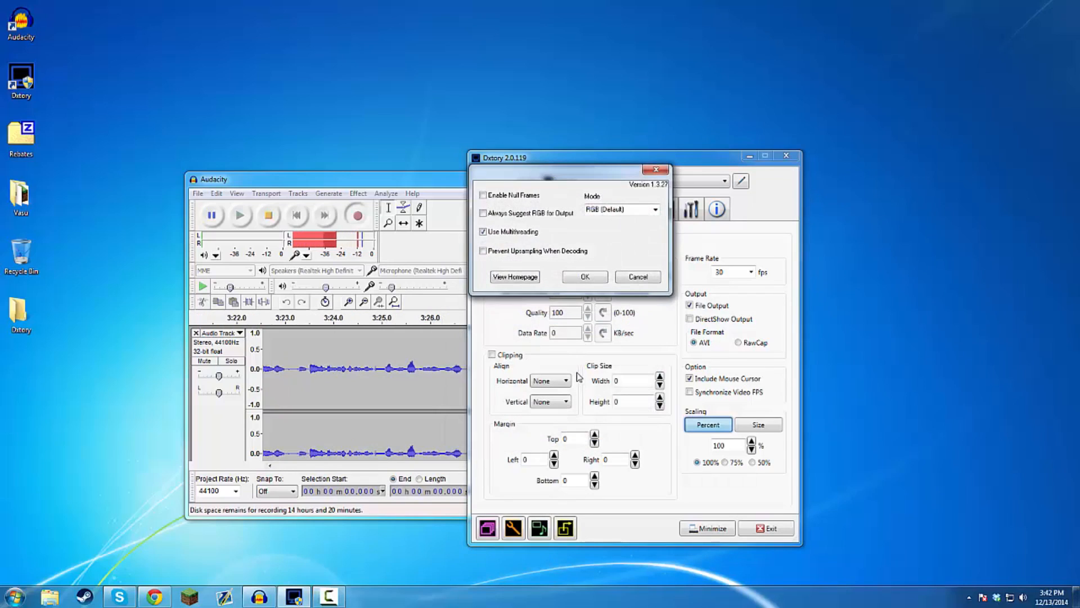
{"action": "left_click_drag", "start_coordinate": [571, 169], "coordinate": [581, 267]}
{"action": "left_click", "coordinate": [666, 306]}
{"action": "left_click", "coordinate": [665, 307]}
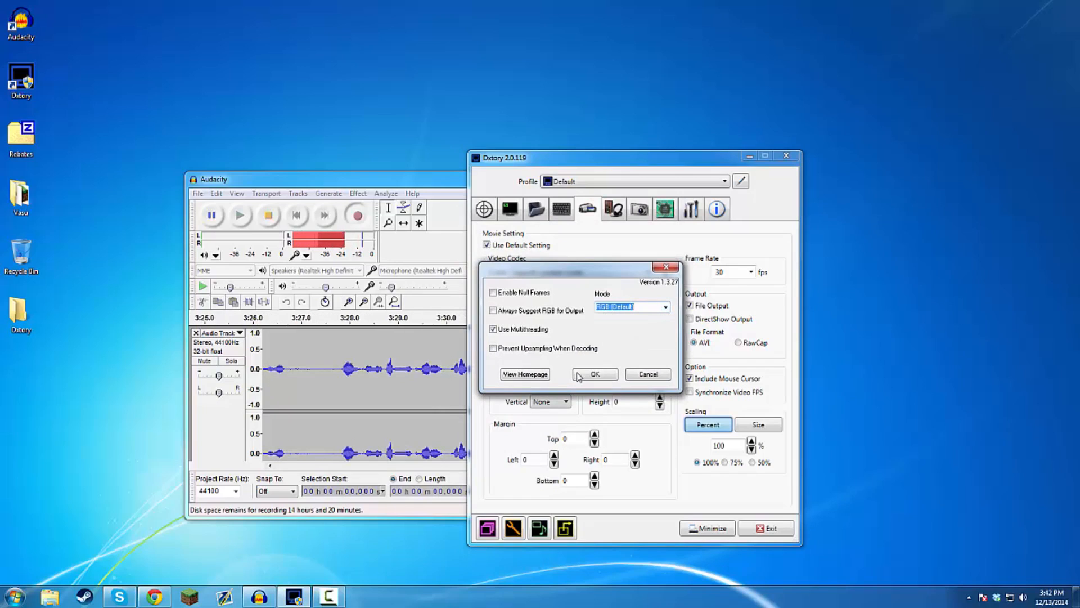
{"action": "left_click", "coordinate": [647, 307]}
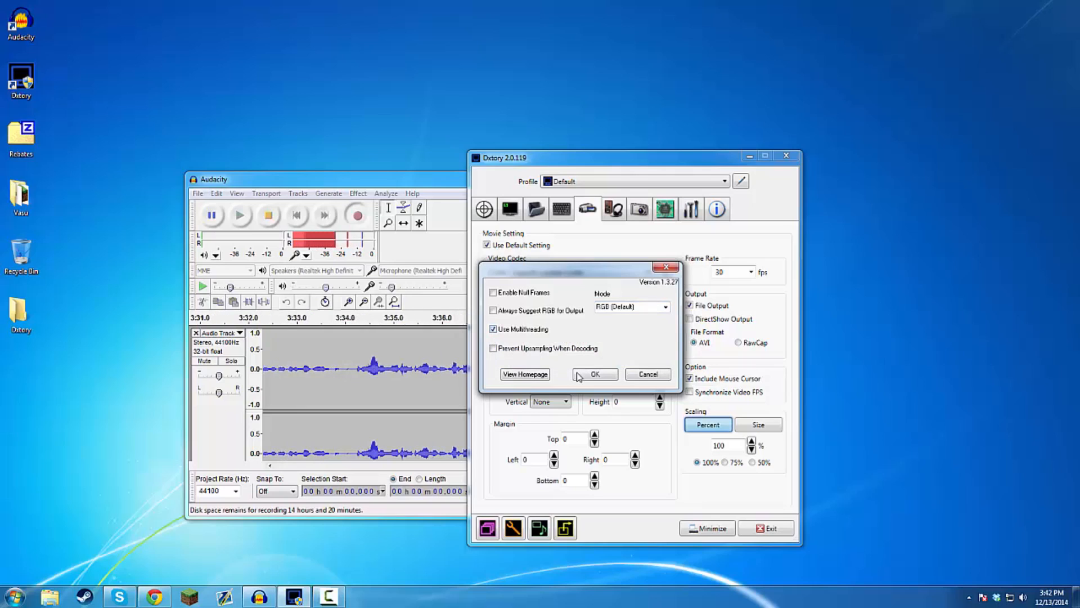
{"action": "left_click", "coordinate": [579, 375]}
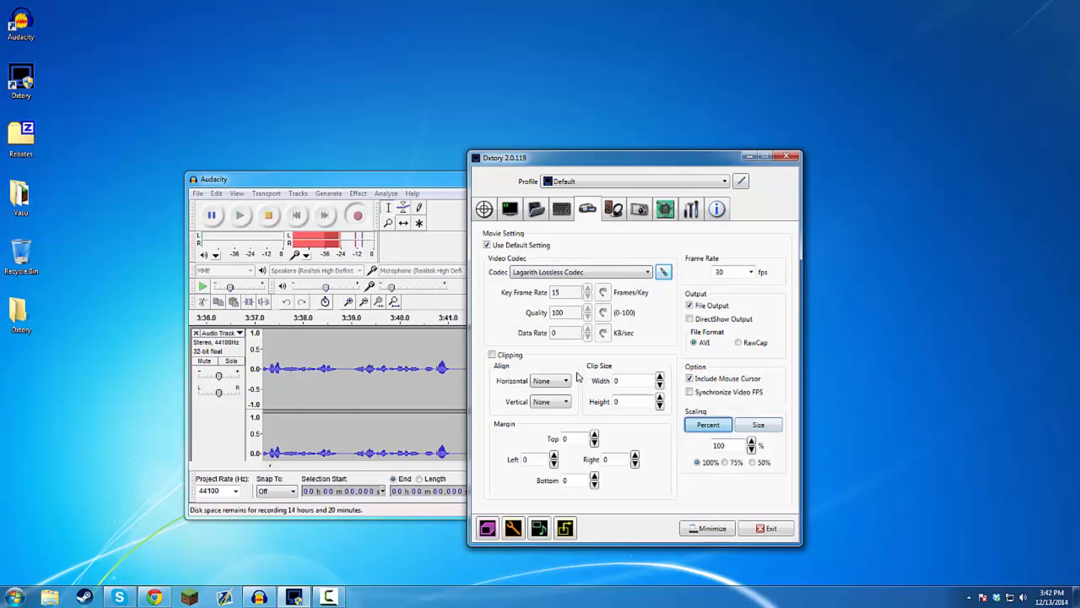
{"action": "left_click", "coordinate": [565, 528]}
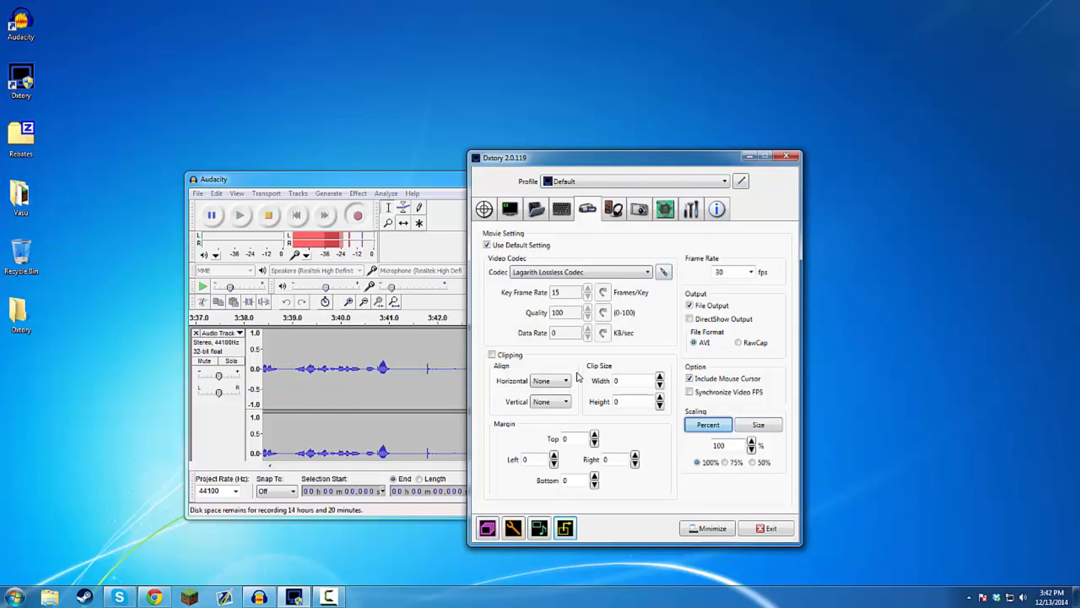
Open Dxtory Video Setting and set the Output1 resolution preset to 1920 x 1080 HDTV.
{"action": "mouse_move", "coordinate": [450, 189]}
{"action": "left_mouse_down"}
{"action": "mouse_move", "coordinate": [222, 226]}
{"action": "mouse_move", "coordinate": [198, 248]}
{"action": "mouse_move", "coordinate": [314, 287]}
{"action": "left_mouse_up"}
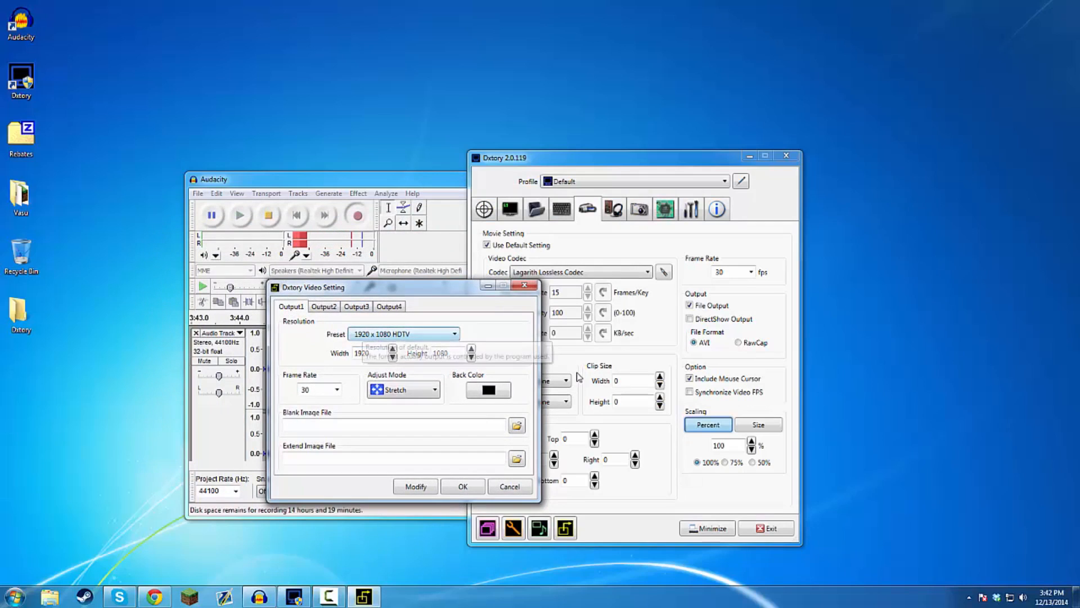
{"action": "left_click", "coordinate": [433, 180]}
{"action": "left_click", "coordinate": [568, 179]}
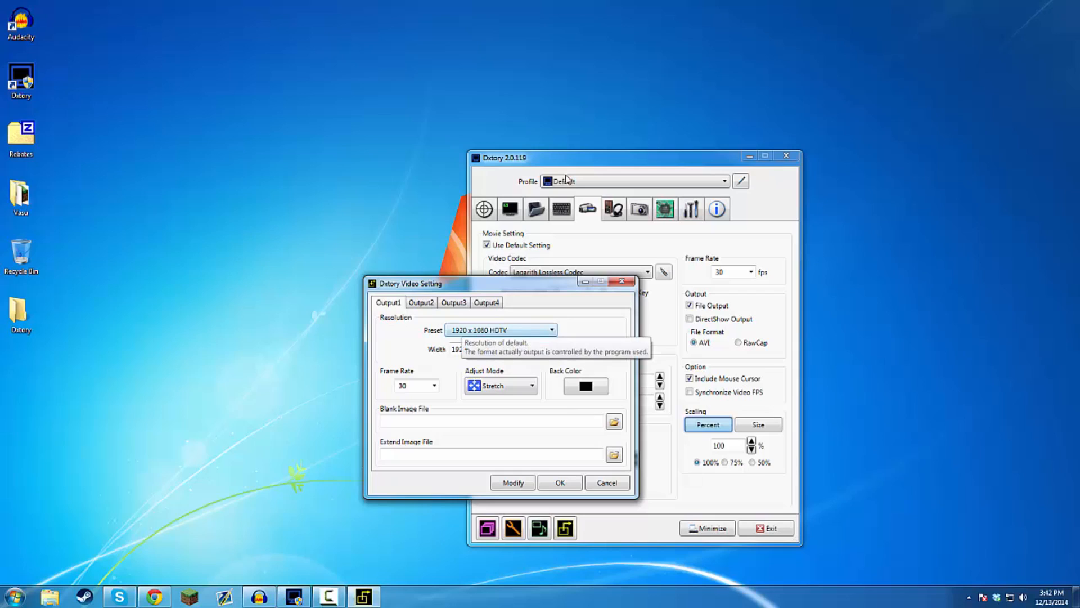
{"action": "left_click", "coordinate": [501, 329]}
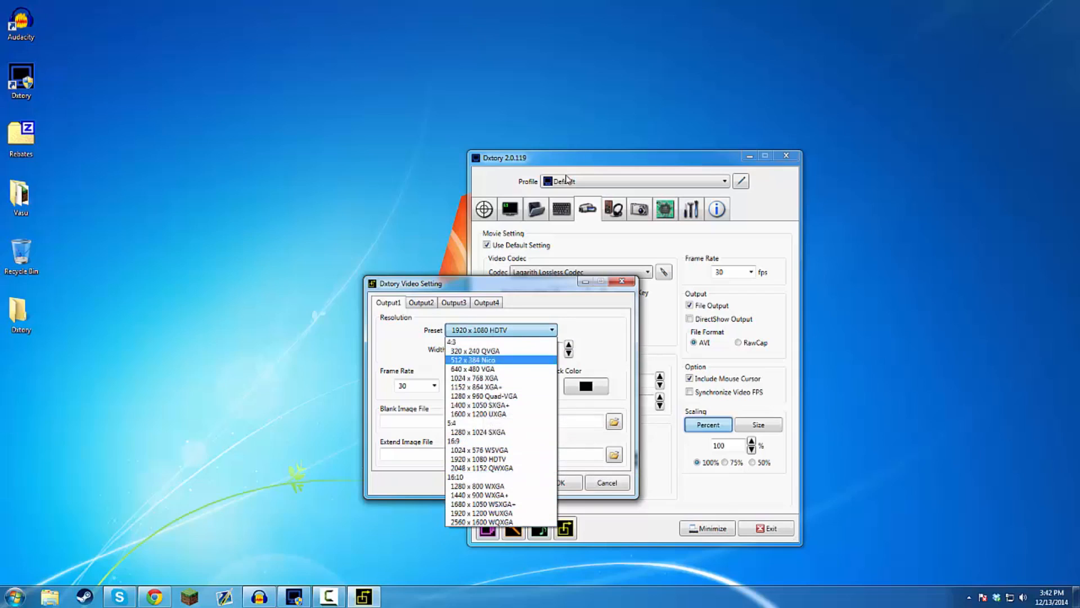
{"action": "left_click", "coordinate": [514, 459]}
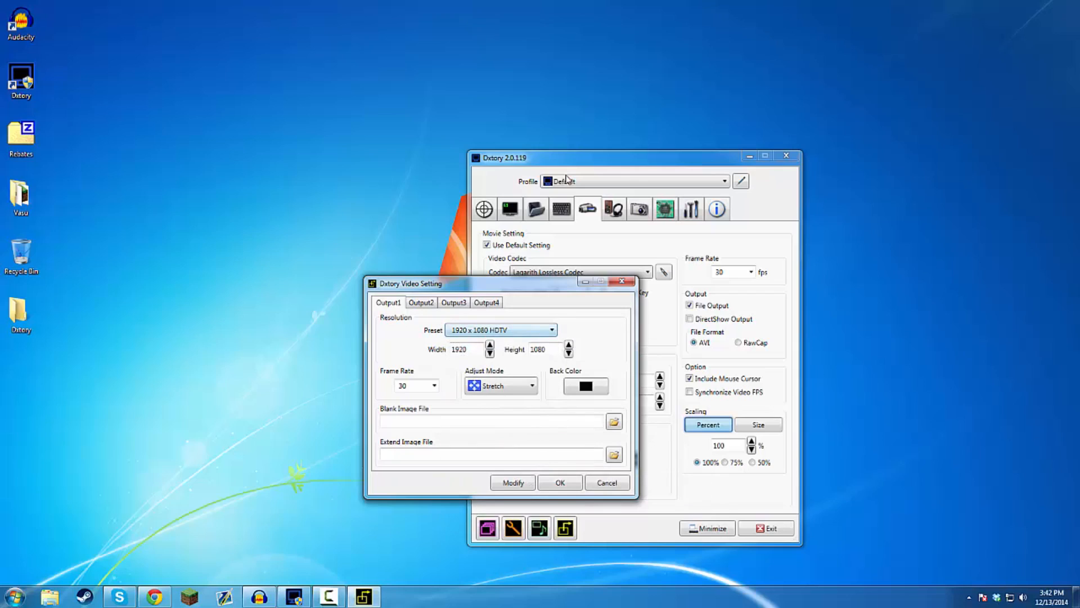
Keep the Output1 frame rate at 30 to match the movie frame rate, and confirm the video output settings.
{"action": "left_click", "coordinate": [434, 386]}
{"action": "left_click", "coordinate": [433, 386]}
{"action": "left_click", "coordinate": [730, 272]}
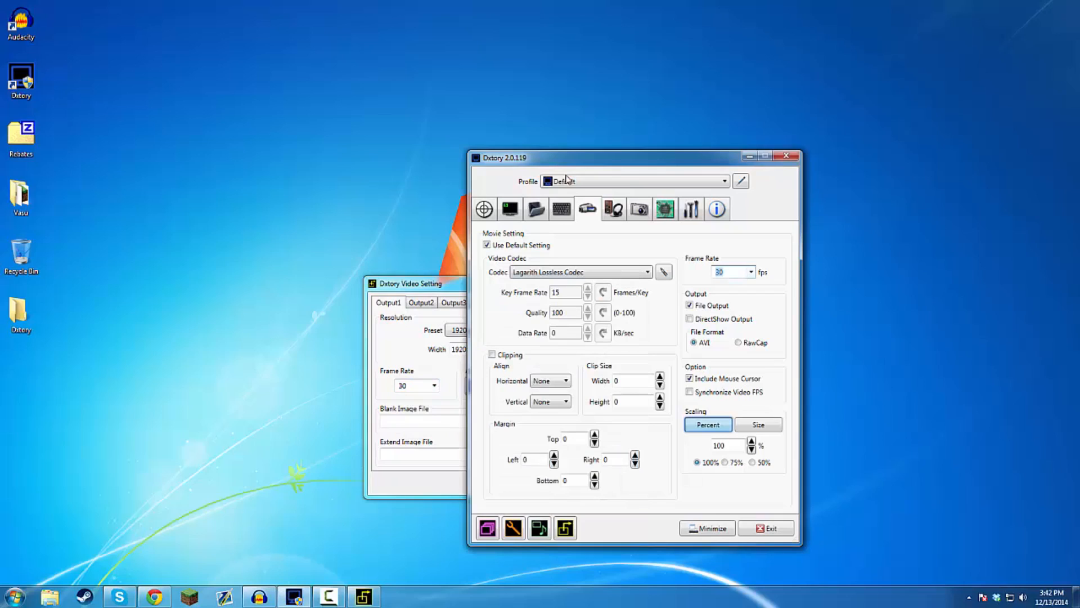
{"action": "left_click", "coordinate": [417, 385]}
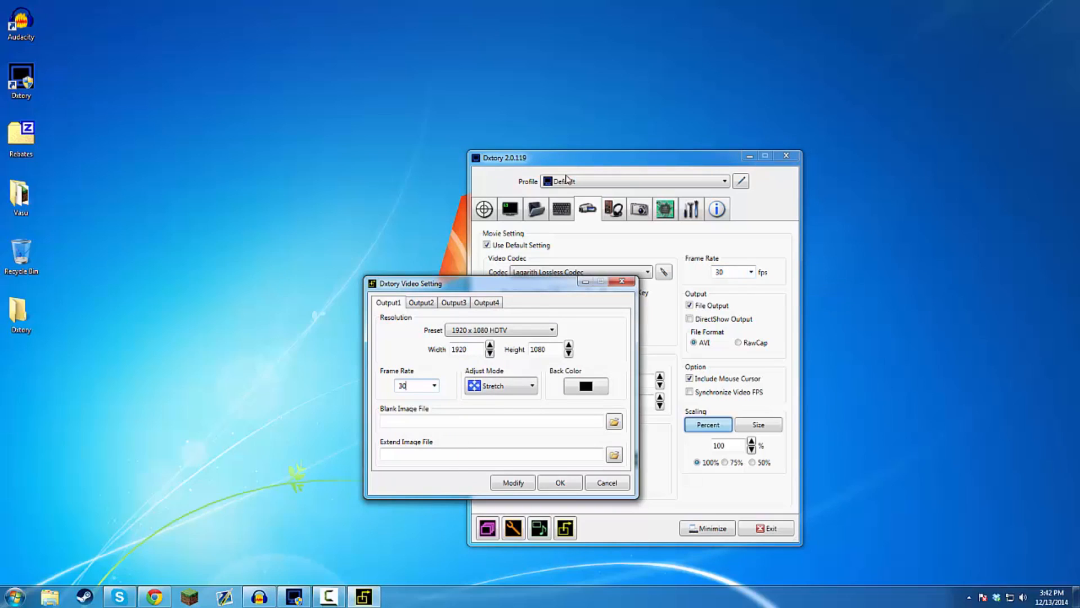
{"action": "mouse_move", "coordinate": [495, 283]}
{"action": "left_mouse_down"}
{"action": "mouse_move", "coordinate": [471, 284]}
{"action": "mouse_move", "coordinate": [445, 238]}
{"action": "mouse_move", "coordinate": [472, 232]}
{"action": "left_mouse_up"}
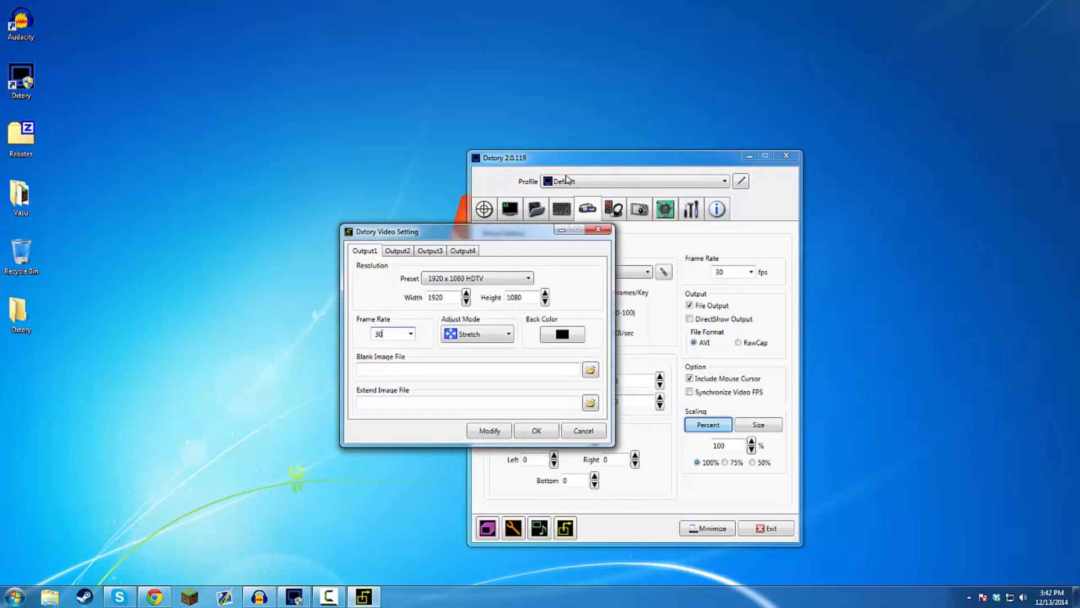
{"action": "left_click", "coordinate": [411, 335]}
{"action": "left_click", "coordinate": [411, 334]}
{"action": "left_click", "coordinate": [537, 431]}
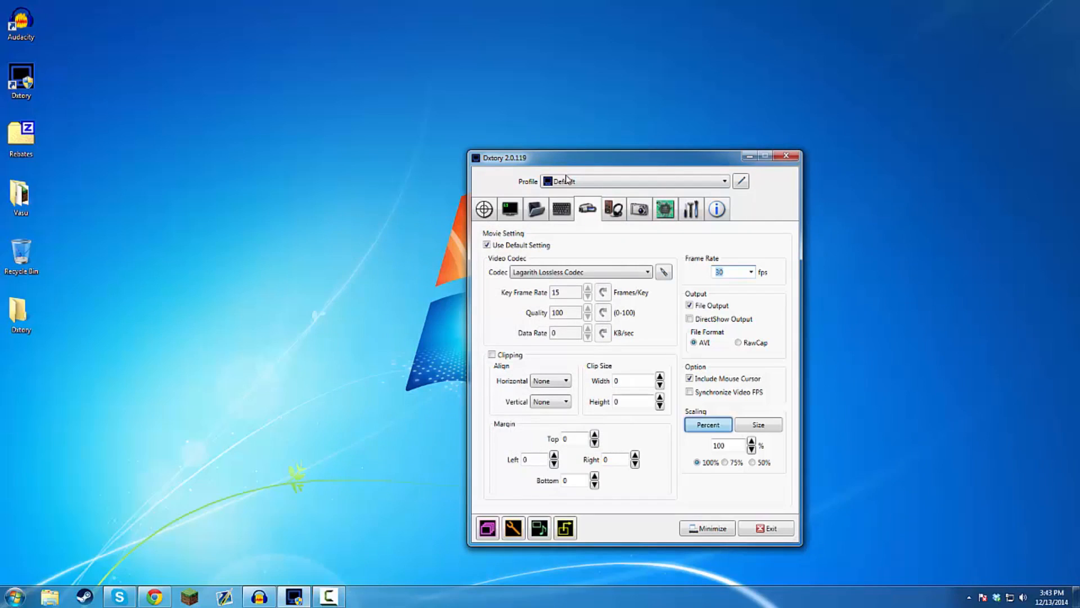
Open the audio settings and check the ongoing recording in Audacity, returning to Dxtory.
{"action": "left_click", "coordinate": [614, 209]}
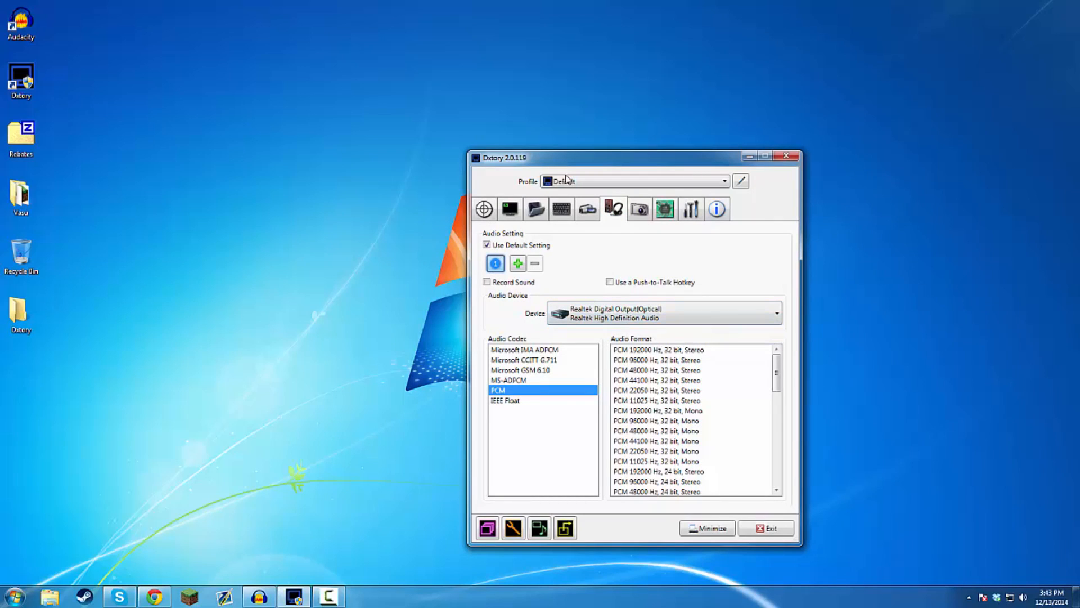
{"action": "mouse_move", "coordinate": [259, 596]}
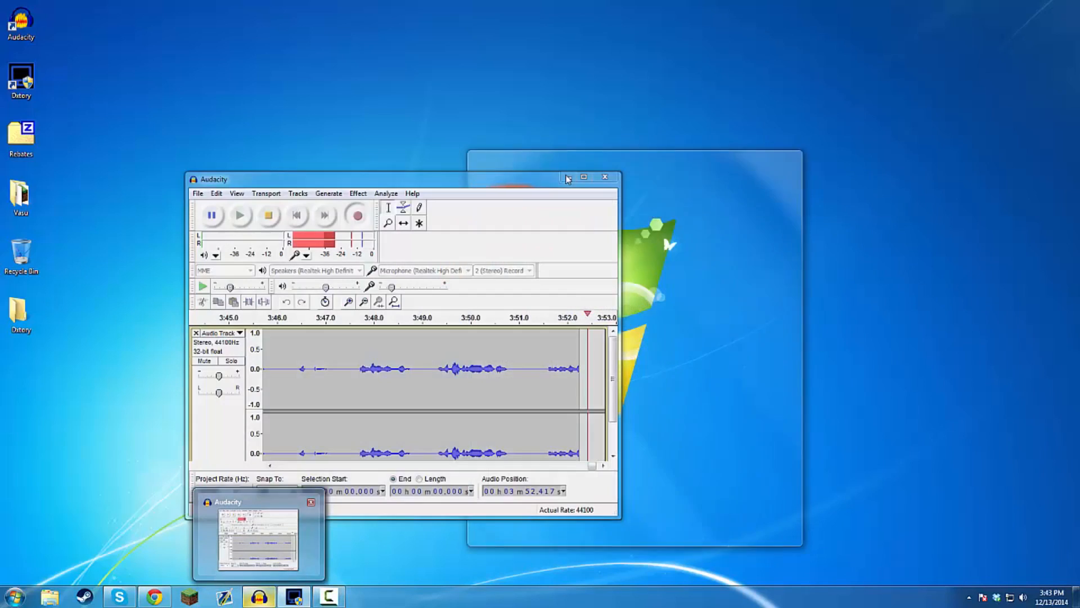
{"action": "left_click", "coordinate": [258, 539]}
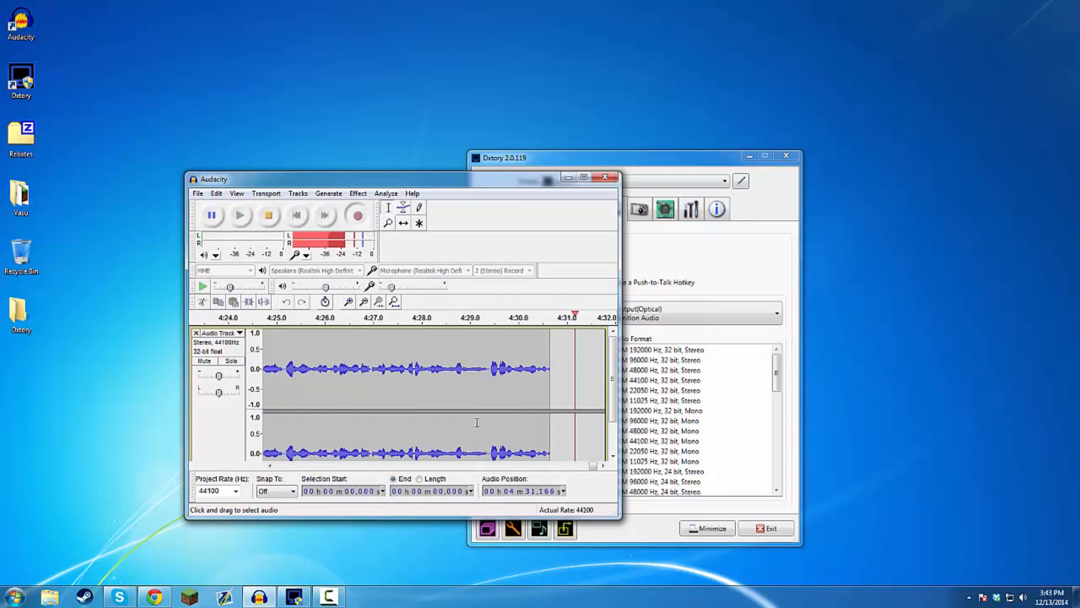
{"action": "left_click", "coordinate": [569, 178]}
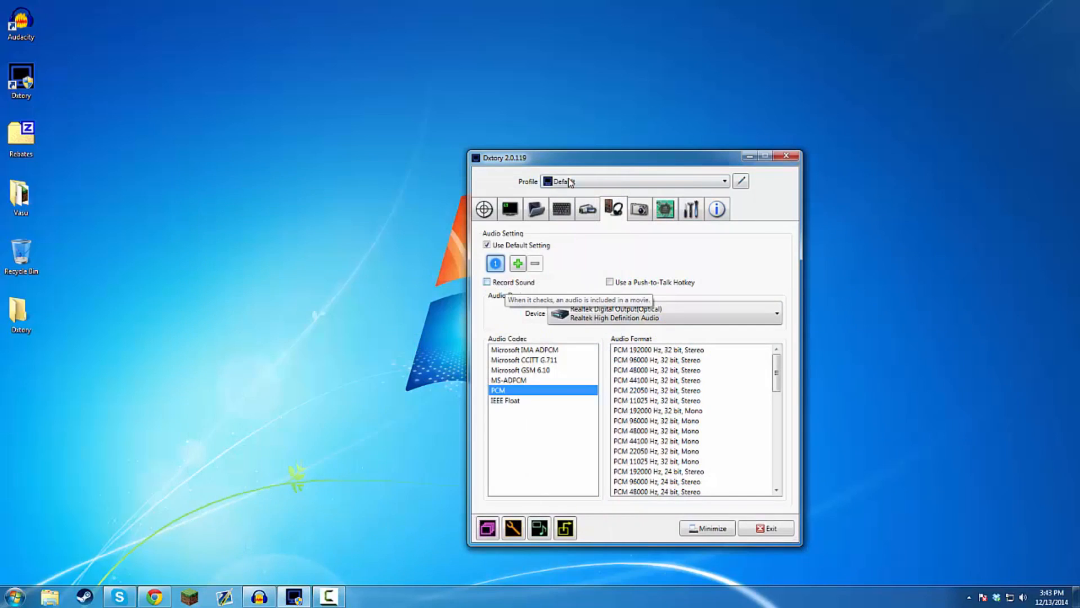
Try Record Sound, review the audio device choices, and turn sound recording back off.
{"action": "left_click", "coordinate": [506, 282]}
{"action": "left_click", "coordinate": [505, 283]}
{"action": "left_click", "coordinate": [647, 313]}
{"action": "left_click", "coordinate": [647, 334]}
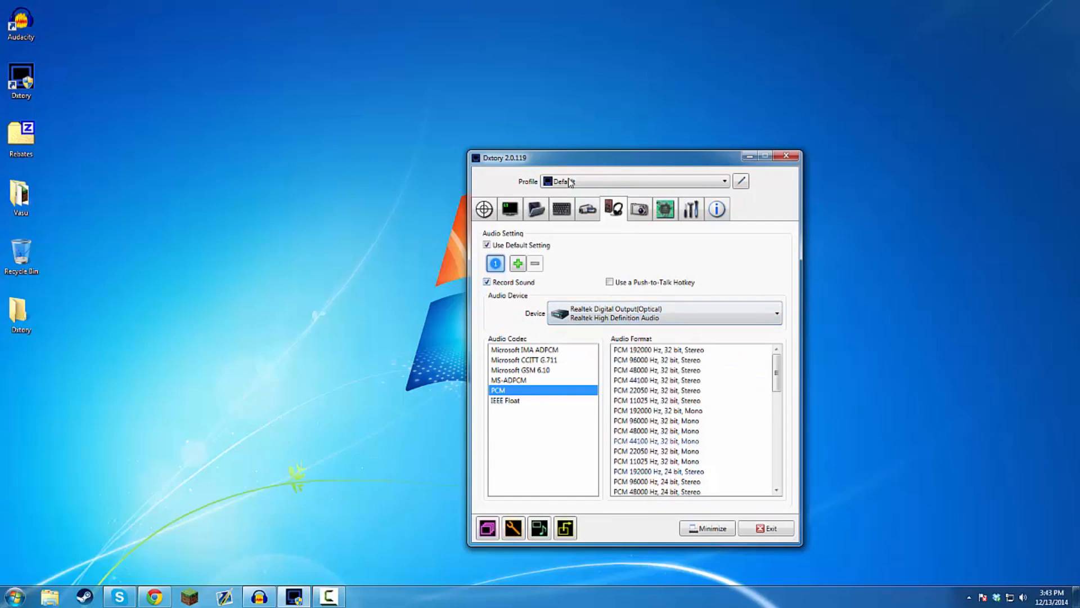
{"action": "left_click", "coordinate": [647, 313]}
{"action": "left_click", "coordinate": [648, 314]}
{"action": "left_click", "coordinate": [505, 283]}
Review the overlay settings, check on Audacity, and view the screenshot settings.
{"action": "left_click", "coordinate": [510, 209]}
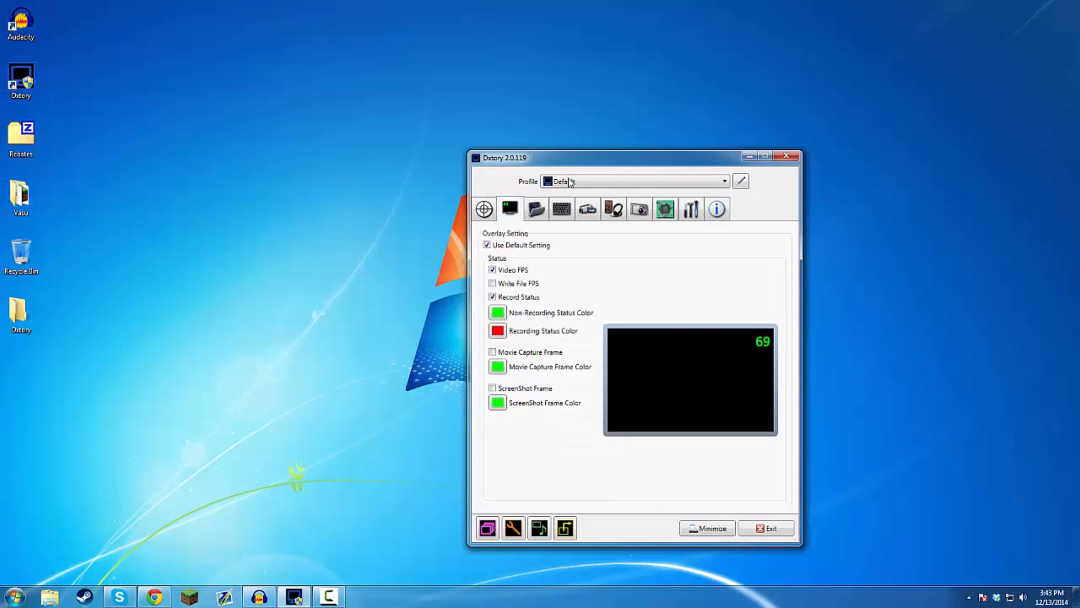
{"action": "left_click", "coordinate": [271, 596]}
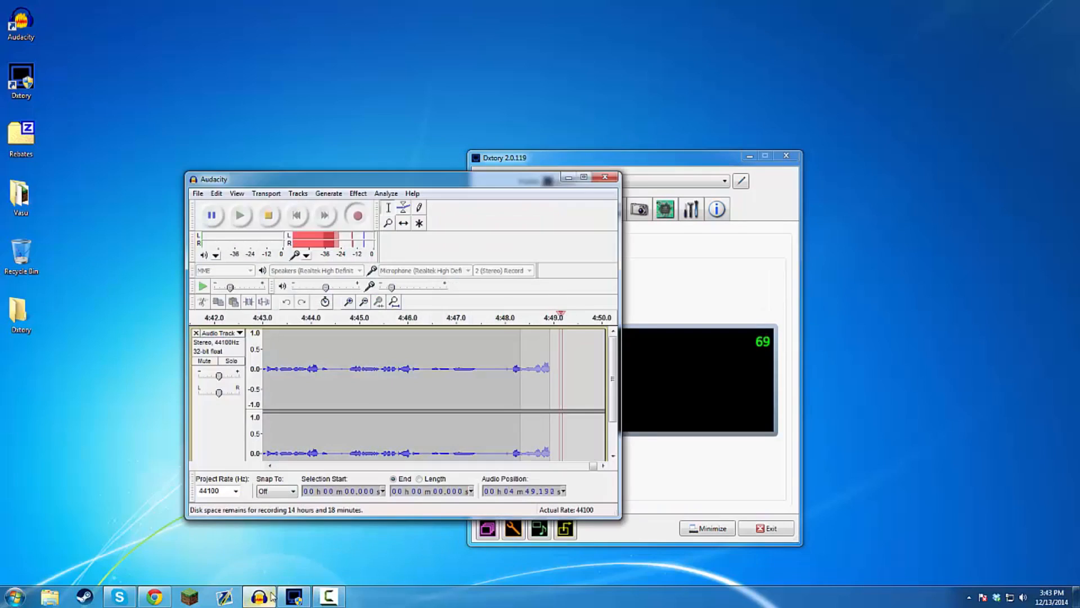
{"action": "left_click", "coordinate": [273, 597]}
{"action": "left_click", "coordinate": [639, 208]}
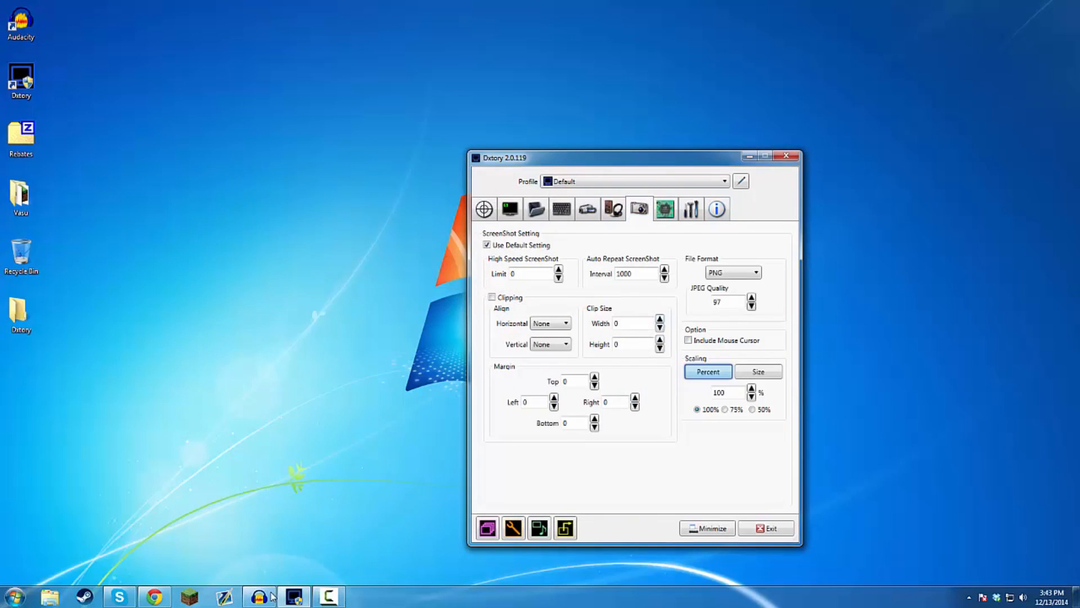
In the advanced settings, leave Enabled Multi GPU Fix Code off and set Processing Threads to 8.
{"action": "left_click", "coordinate": [664, 209]}
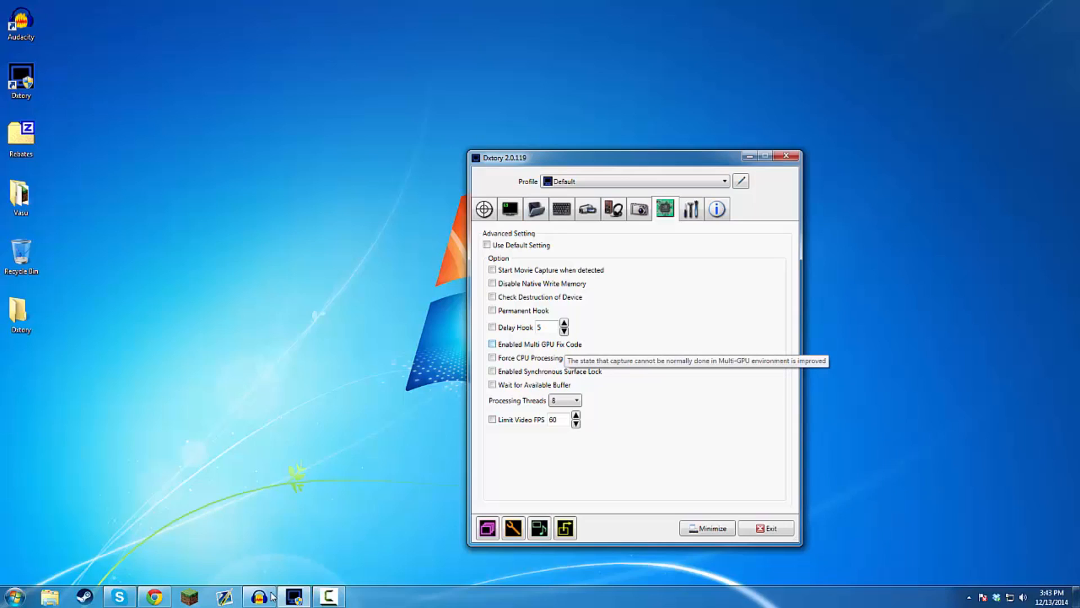
{"action": "left_click", "coordinate": [493, 344]}
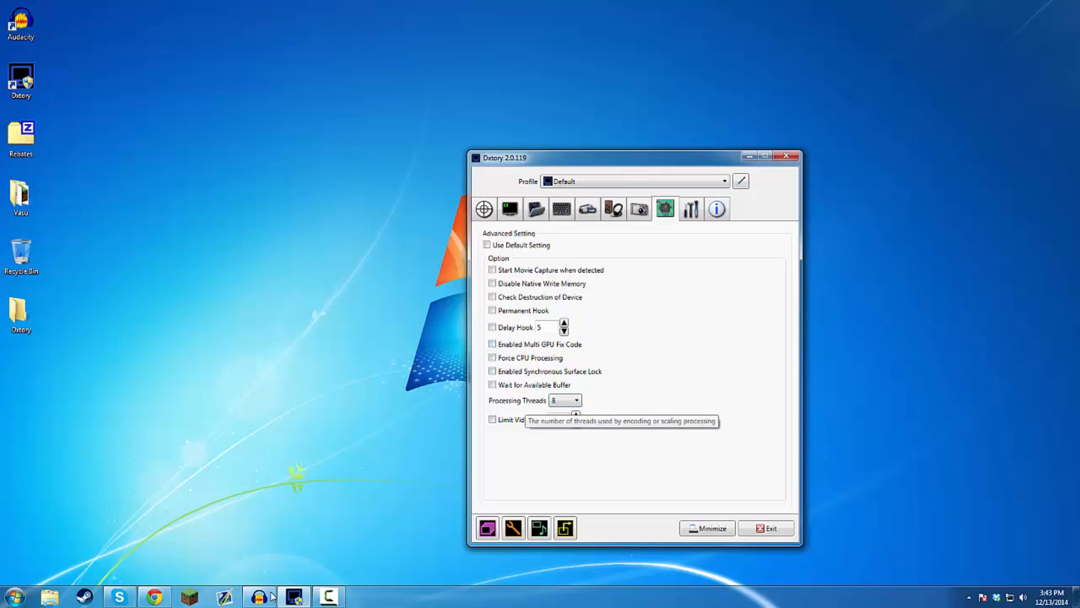
{"action": "left_click", "coordinate": [566, 401]}
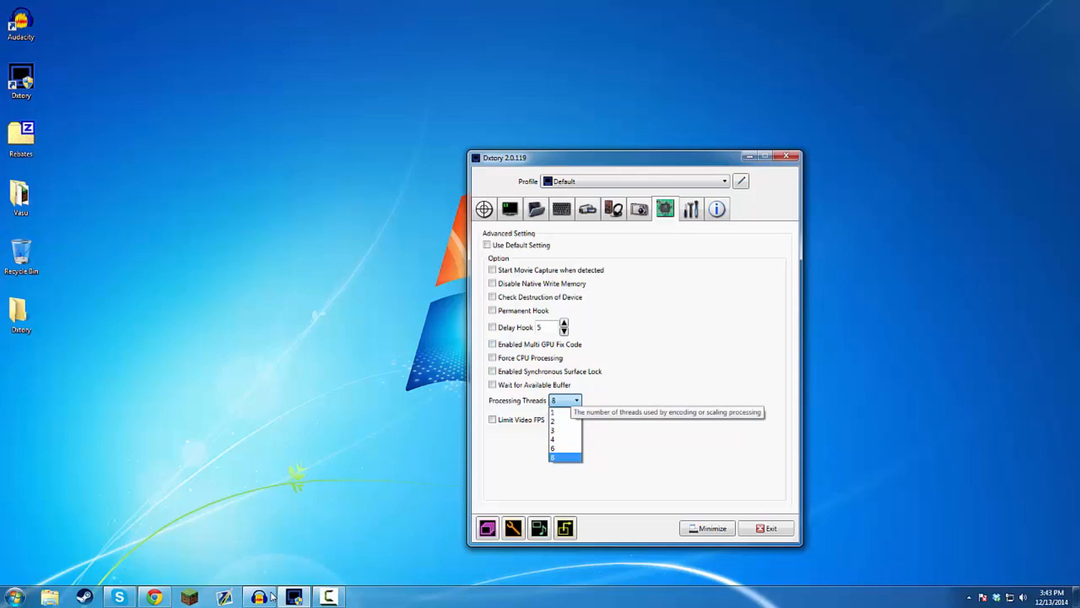
{"action": "left_click", "coordinate": [565, 457]}
Open the computer's system properties to check which processor is installed, and close them.
{"action": "key", "text": "super"}
{"action": "right_click", "coordinate": [199, 453]}
{"action": "right_click", "coordinate": [215, 433]}
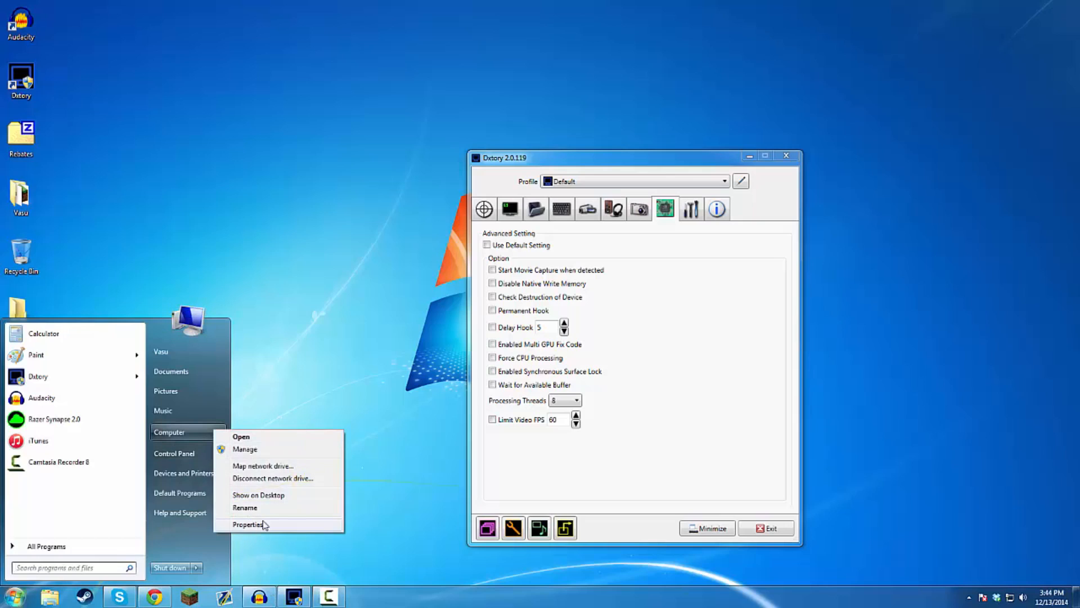
{"action": "left_click", "coordinate": [260, 529]}
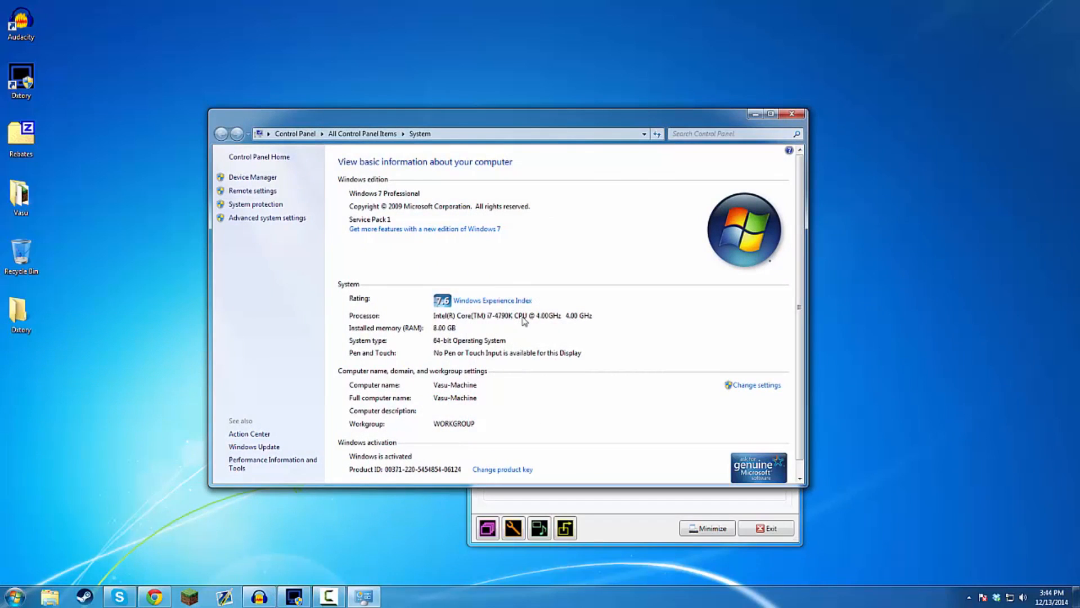
{"action": "left_click_drag", "start_coordinate": [727, 116], "coordinate": [633, 133]}
{"action": "left_click", "coordinate": [696, 131]}
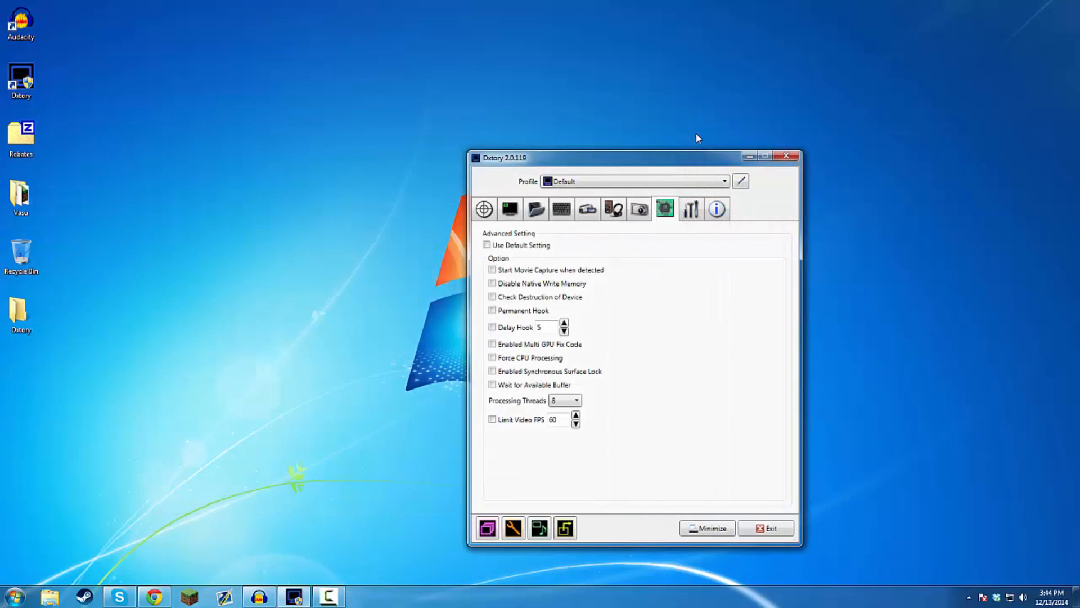
Recheck the Processing Threads choice and examine the Limit Video FPS option.
{"action": "key", "text": "alt+Down"}
{"action": "key", "text": "Return"}
{"action": "left_click", "coordinate": [554, 419]}
{"action": "left_click", "coordinate": [493, 419]}
Review the global, advanced, license information, hotkey and movie settings.
{"action": "left_click", "coordinate": [691, 209]}
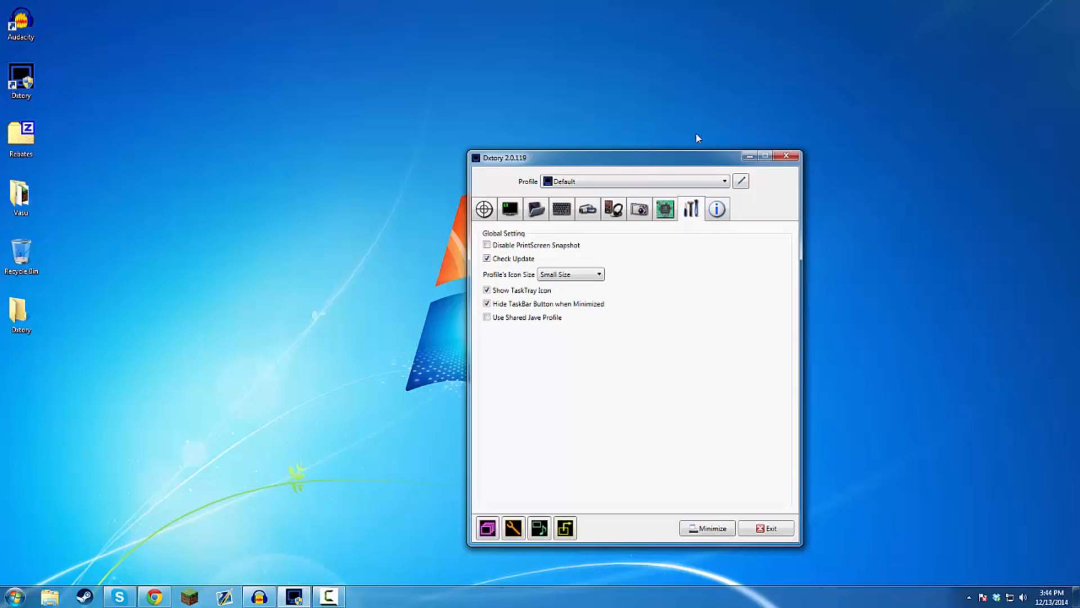
{"action": "left_click", "coordinate": [664, 209]}
{"action": "left_click", "coordinate": [691, 208]}
{"action": "left_click", "coordinate": [587, 208]}
{"action": "mouse_move", "coordinate": [602, 158]}
{"action": "left_mouse_down"}
{"action": "mouse_move", "coordinate": [543, 188]}
{"action": "mouse_move", "coordinate": [549, 111]}
{"action": "mouse_move", "coordinate": [489, 123]}
{"action": "left_mouse_up"}
{"action": "left_click", "coordinate": [604, 174]}
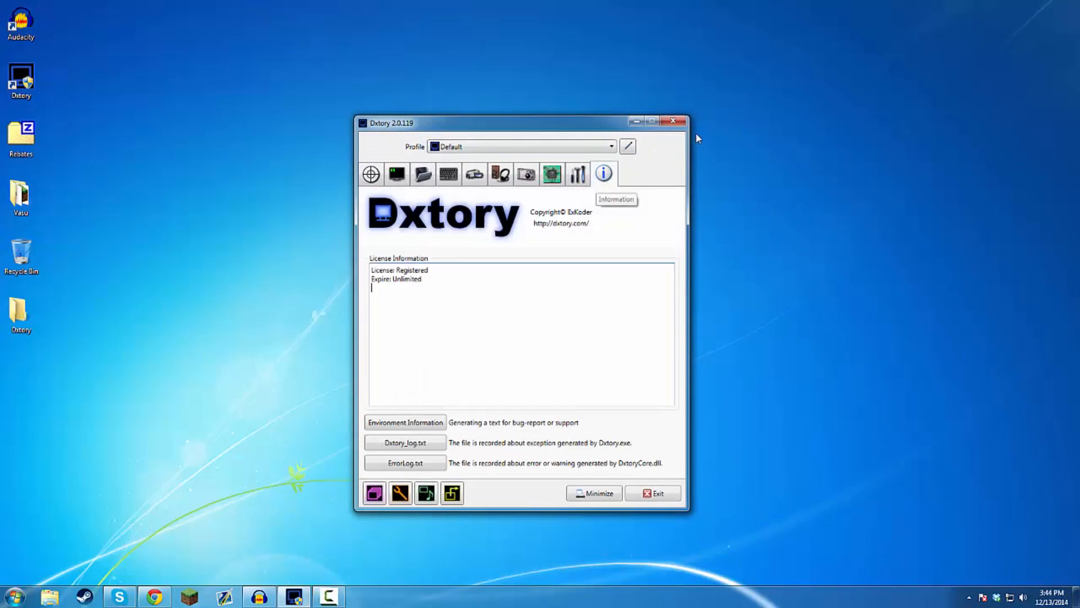
{"action": "left_click", "coordinate": [448, 174]}
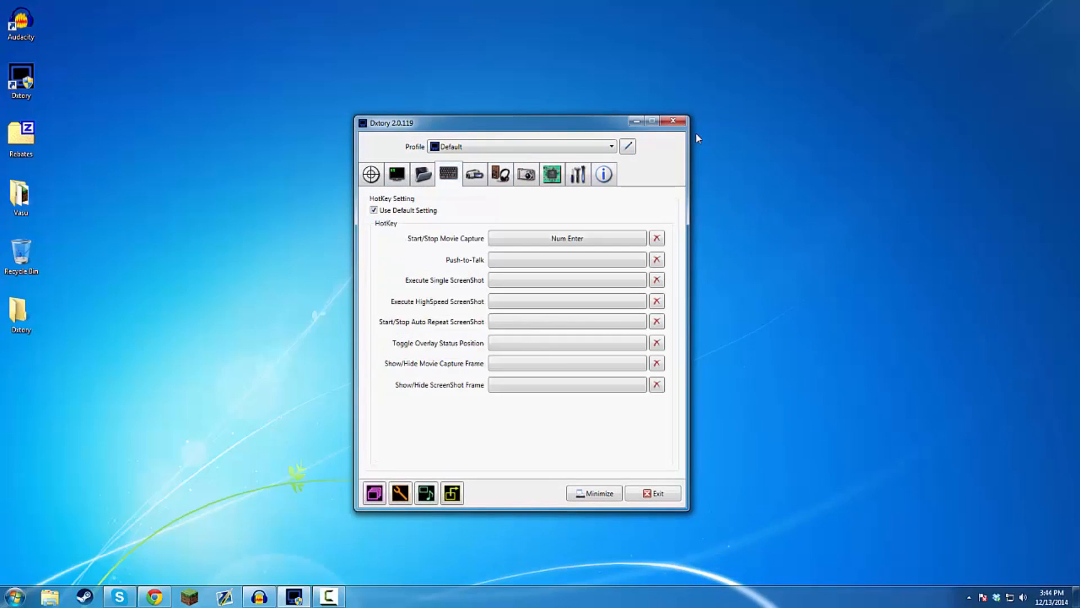
{"action": "left_click", "coordinate": [474, 174]}
{"action": "left_click_drag", "start_coordinate": [506, 123], "coordinate": [552, 145]}
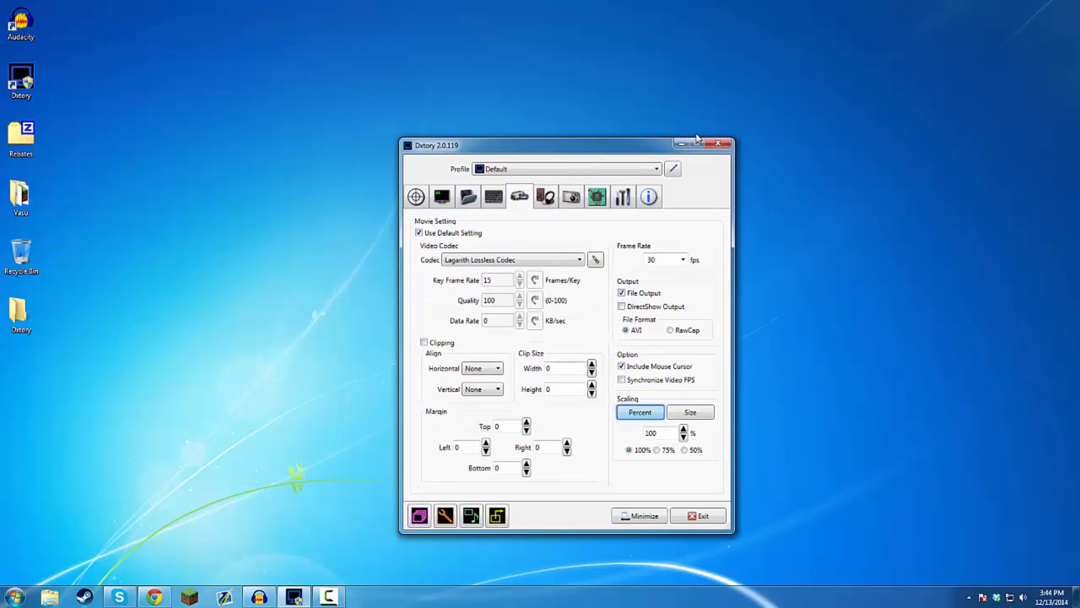
Switch to Audacity, minimize Dxtory, and look up the Preferences command for the audio recorder.
{"action": "left_click", "coordinate": [259, 597]}
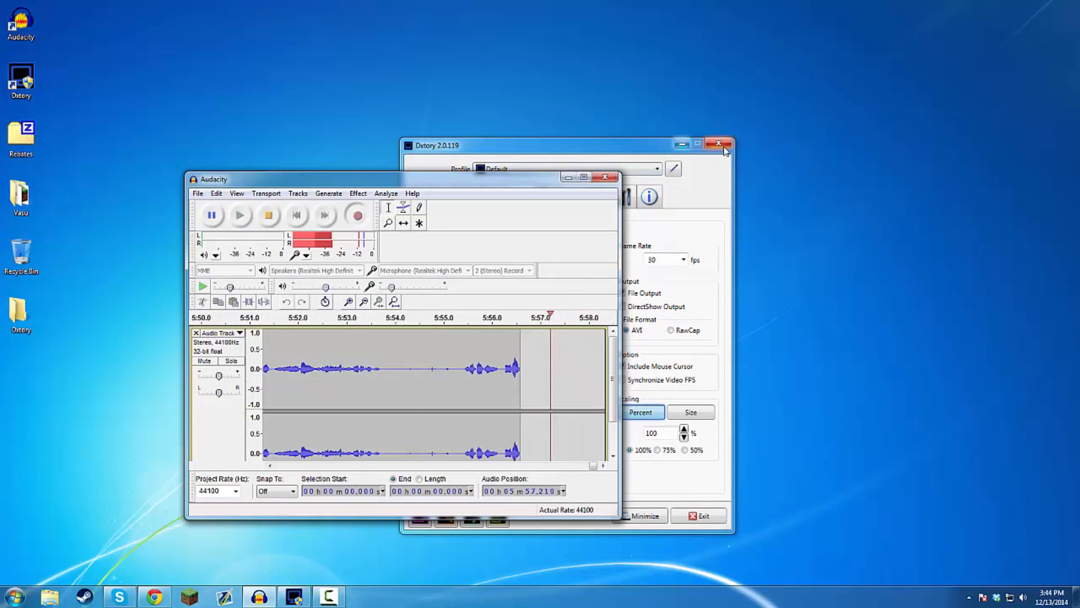
{"action": "left_click", "coordinate": [682, 144]}
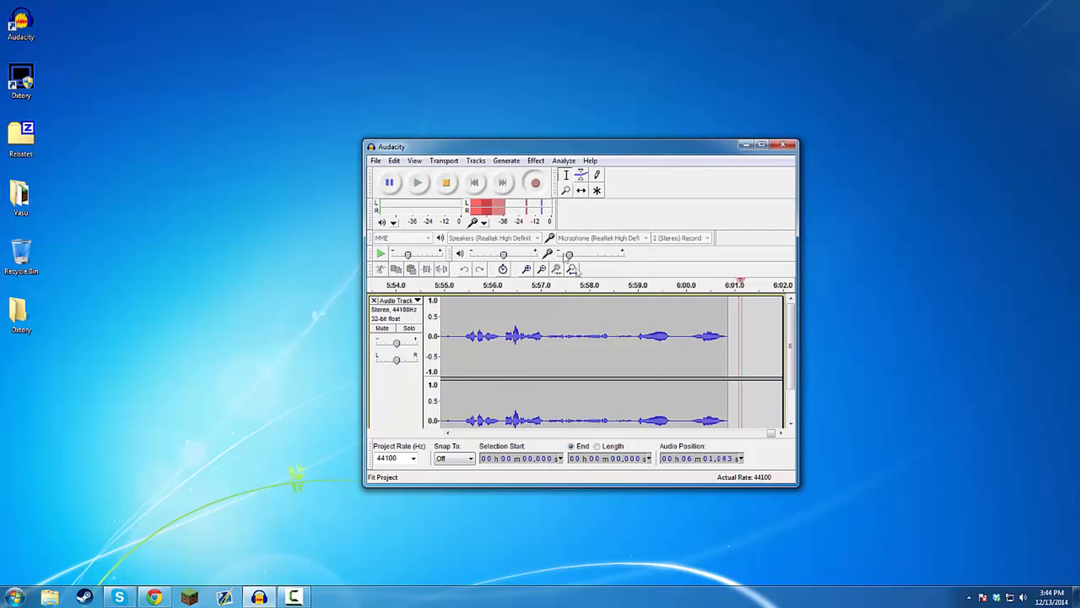
{"action": "left_click", "coordinate": [395, 162]}
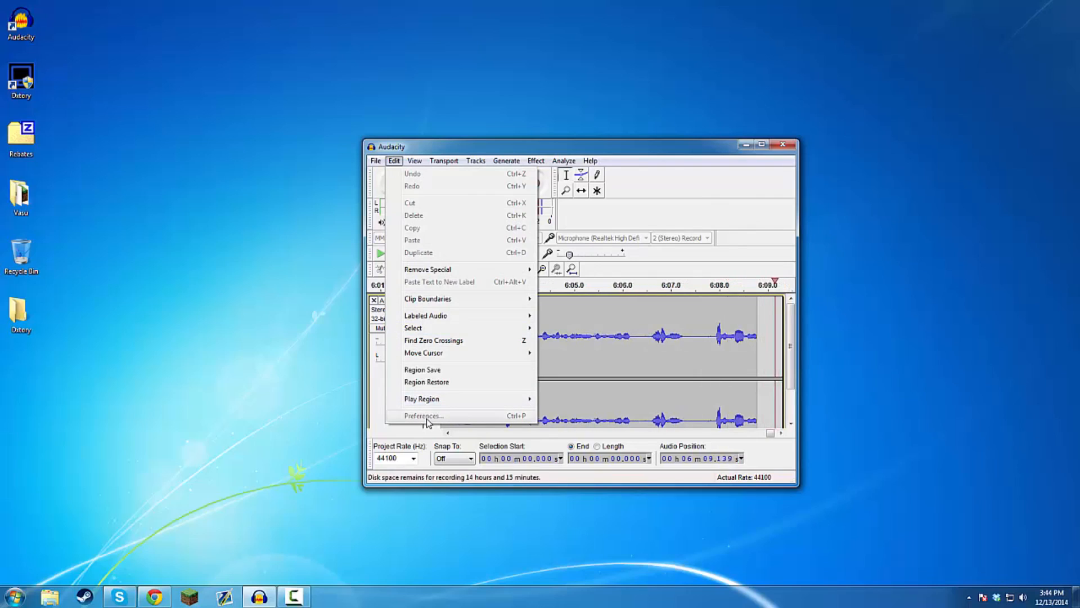
{"action": "left_click", "coordinate": [377, 410]}
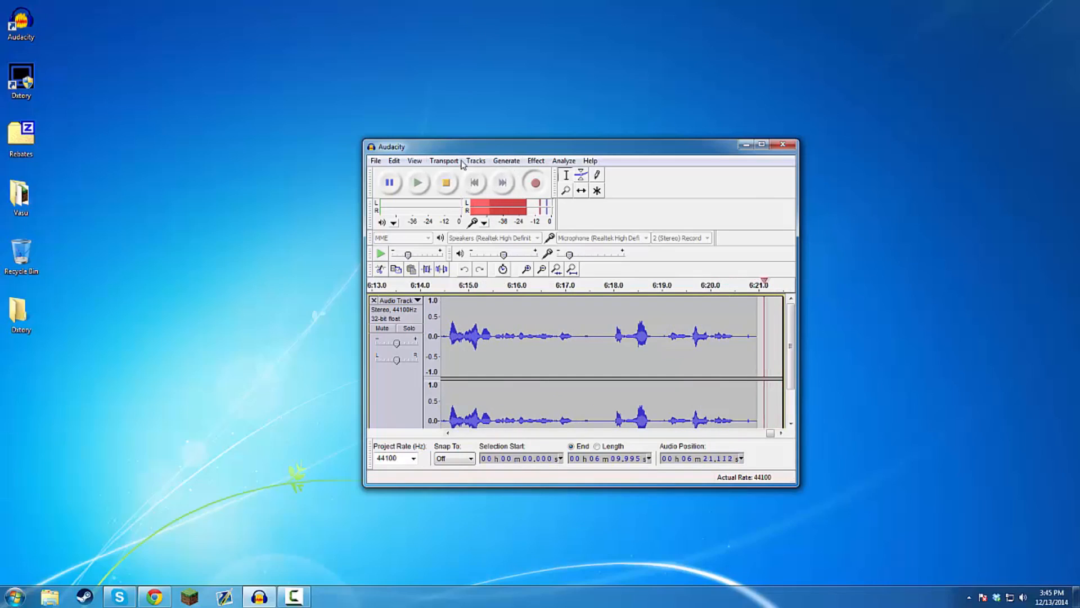
{"action": "left_click_drag", "start_coordinate": [467, 151], "coordinate": [444, 136]}
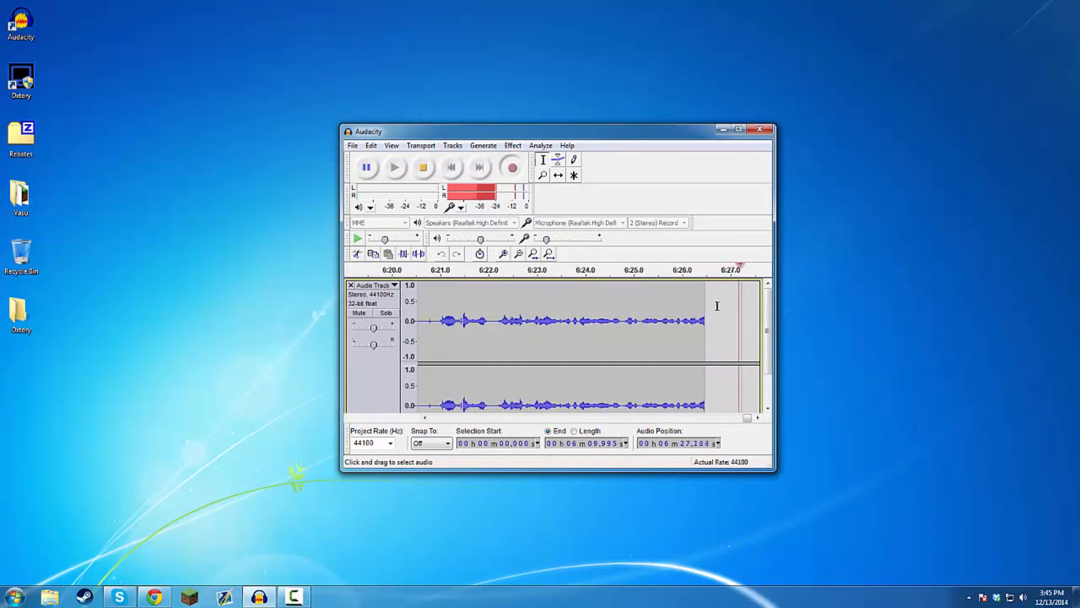
{"action": "left_click", "coordinate": [457, 318]}
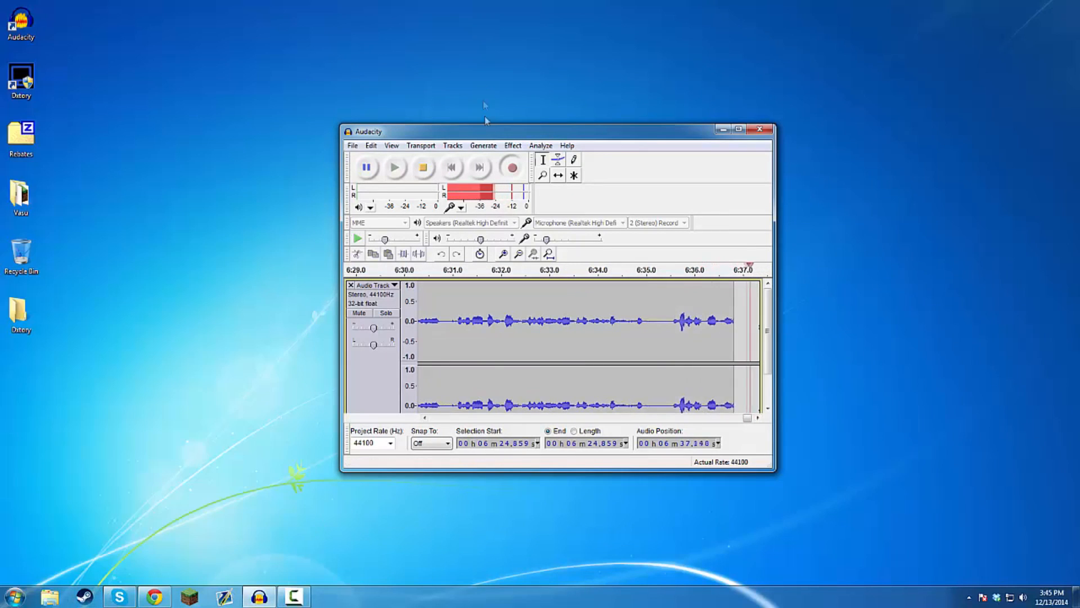
{"action": "left_click_drag", "start_coordinate": [488, 130], "coordinate": [442, 156]}
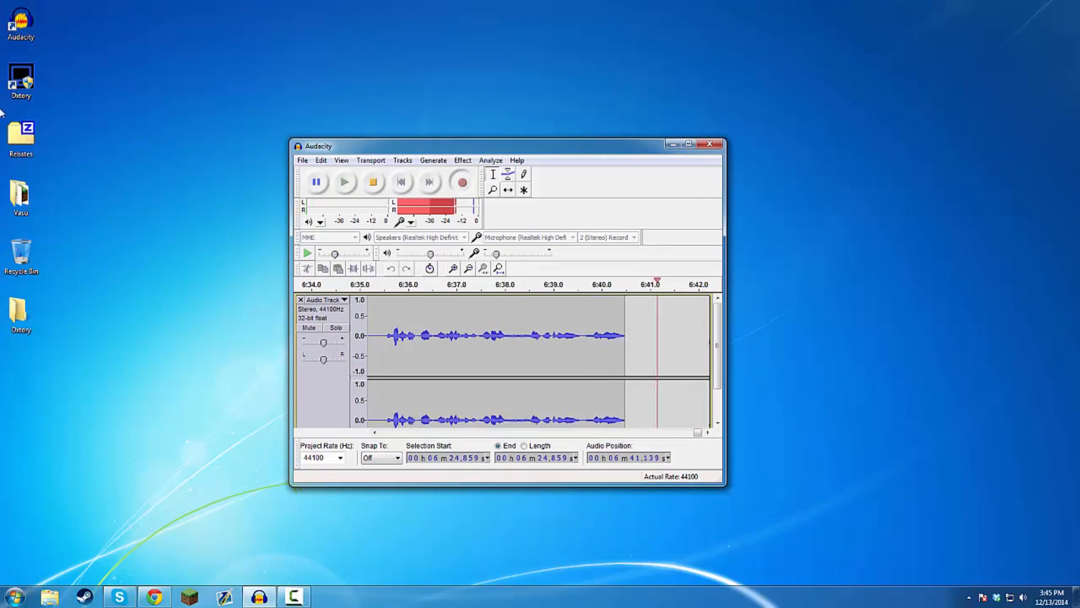
{"action": "mouse_move", "coordinate": [134, 401]}
{"action": "left_mouse_down"}
{"action": "mouse_move", "coordinate": [252, 145]}
{"action": "mouse_move", "coordinate": [184, 372]}
{"action": "left_mouse_up"}
{"action": "left_click_drag", "start_coordinate": [600, 145], "coordinate": [622, 148]}
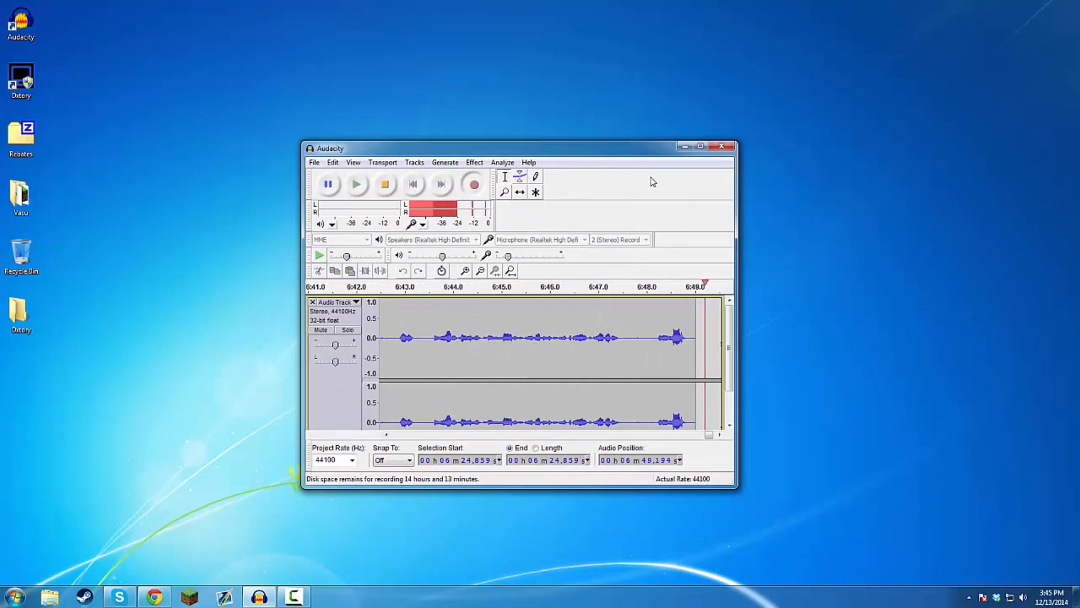